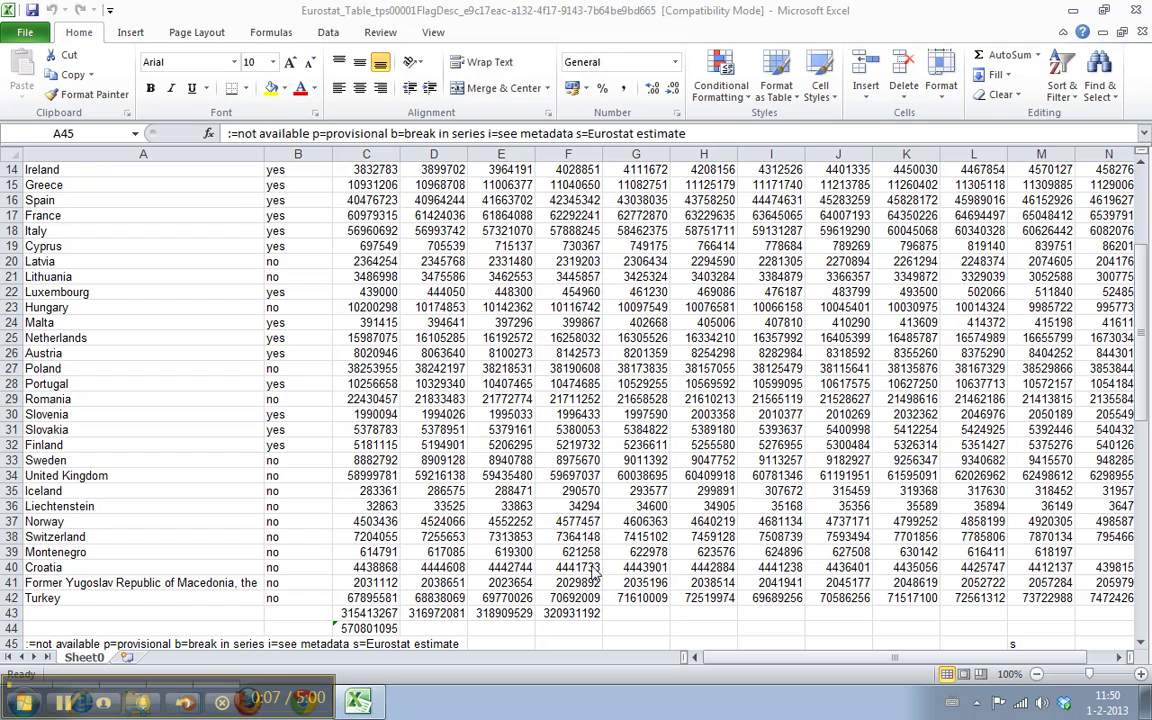
Examine the list of countries and regions in column A, from the last rows up to the table's header
key("Up")
key("Up")
key("Up")
key("Up")
key("Up")
key("Up")
key("Up")
key("Up")
key("Up")
key("Up")
key("Up")
key("Up")
key("Up")
key("Up")
key("Up")
key("Up")
key("Up")
key("Up")
key("Up")
key("Up")
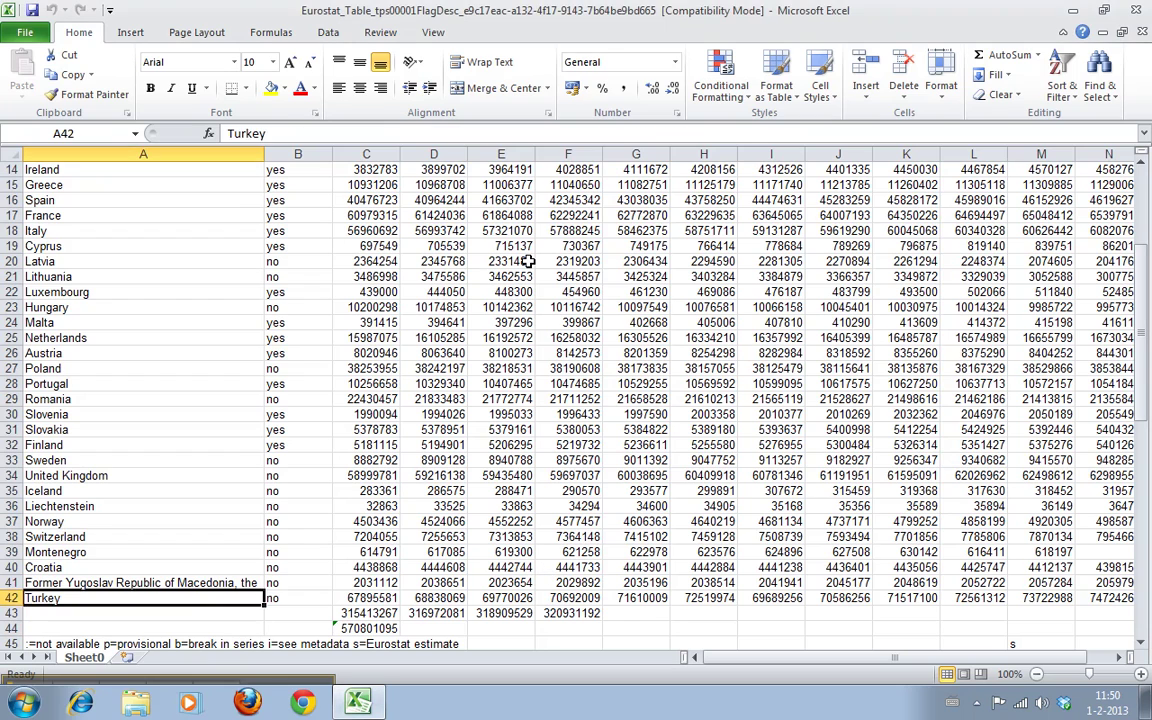
key("Up")
key("Up")
key("Up")
key("Up")
key("Up")
key("Up")
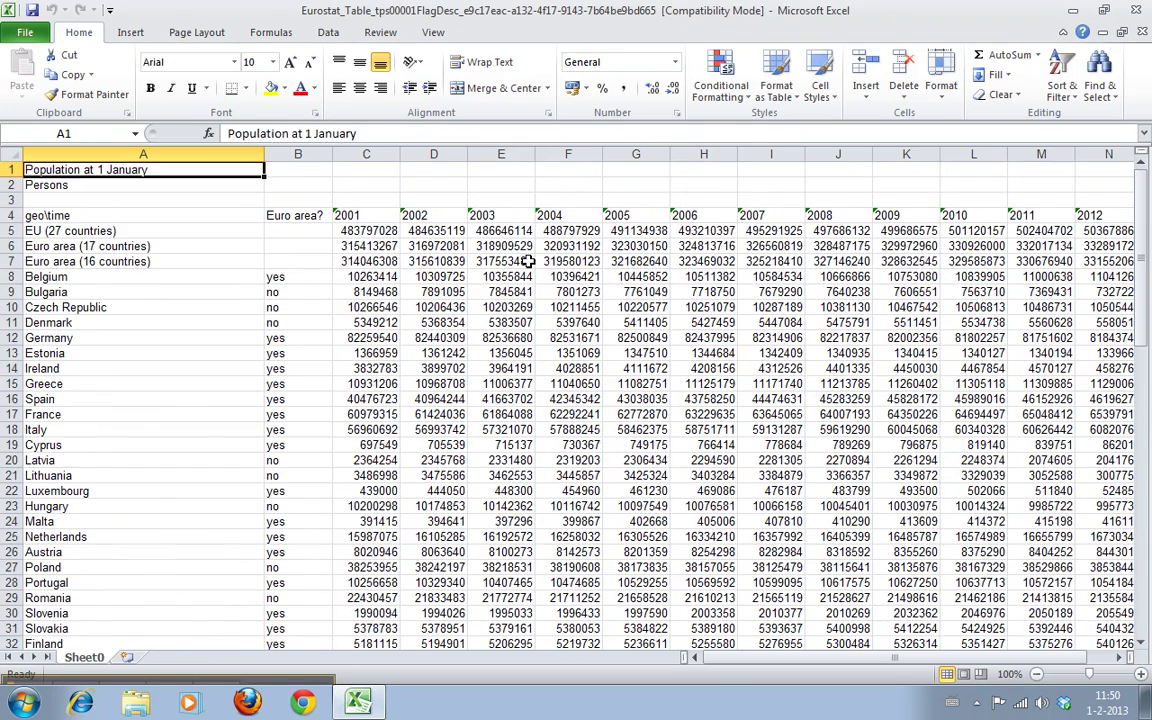
key("Down")
key("Down")
key("Down")
key("Down")
key("Down")
key("Down")
key("Down")
key("Down")
key("Down")
key("Up")
key("Up")
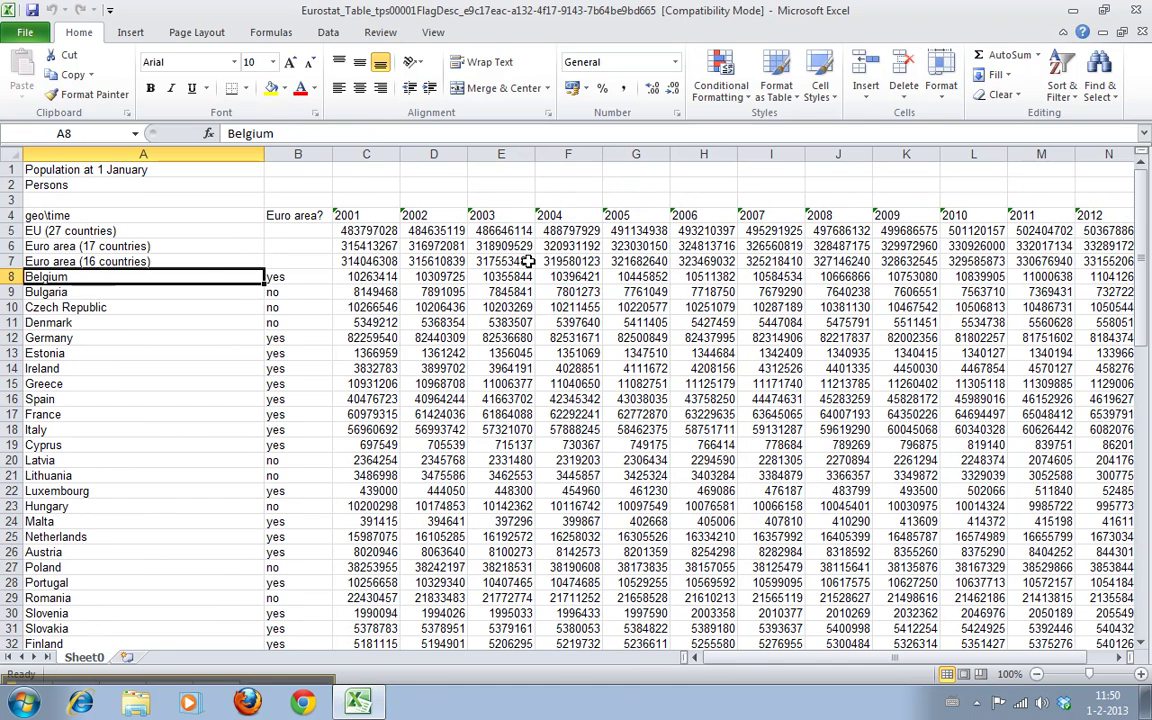
key("Down")
key("Down")
key("Down")
key("Down")
key("Down")
key("Down")
key("Up")
key("Up")
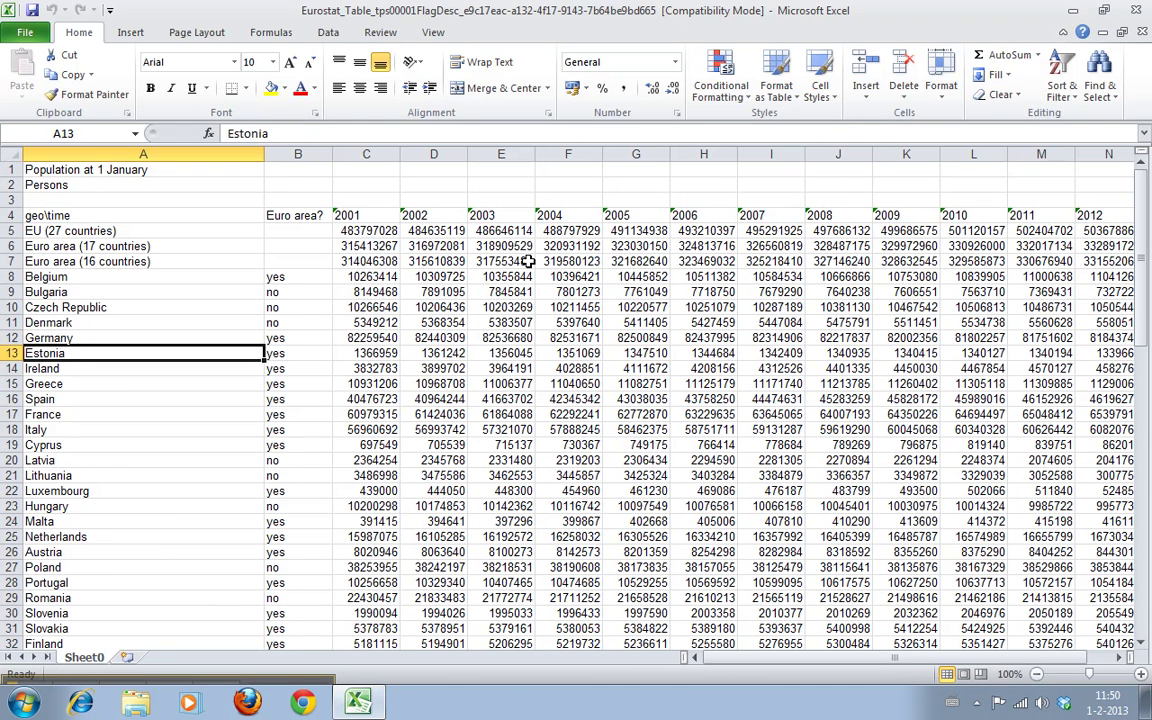
key("Right")
key("Right")
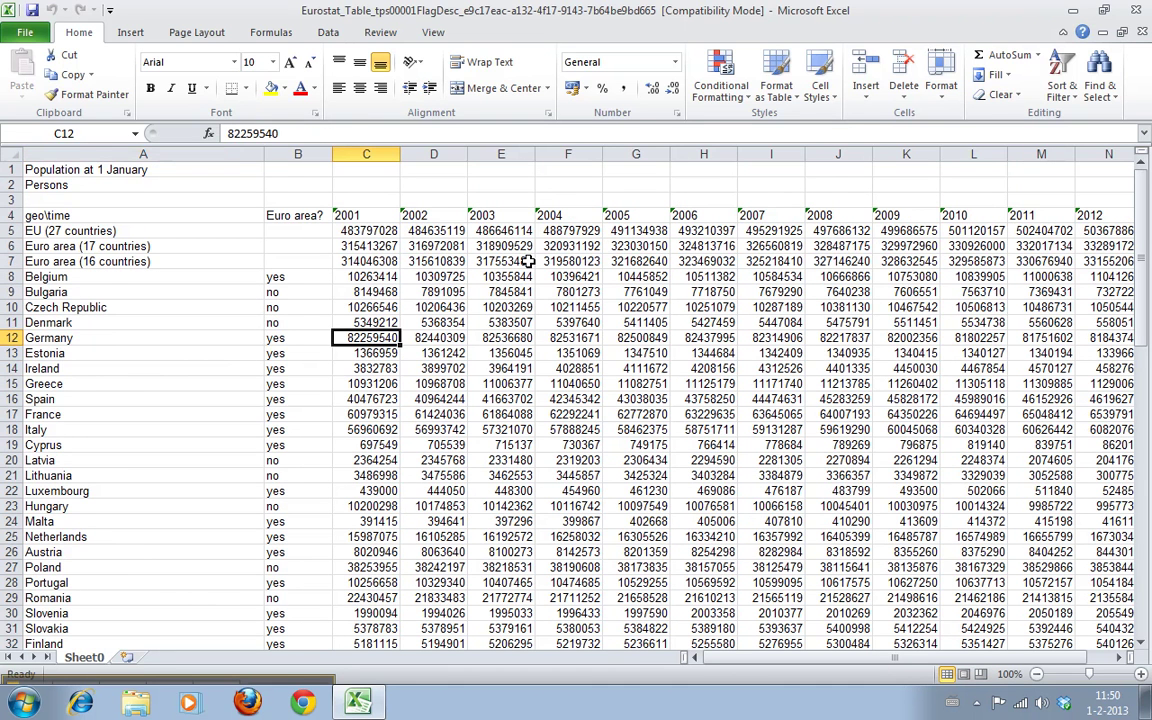
Examine the year headers in row 4 from 2001 through 2012
left_click(376, 219)
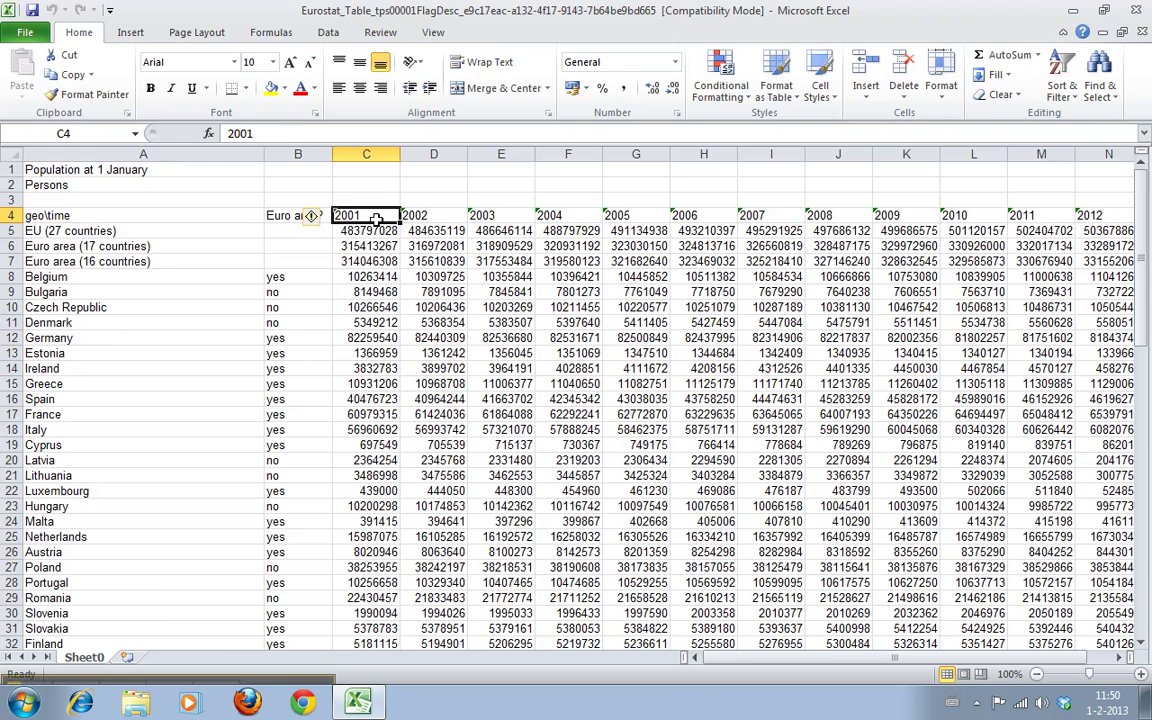
key("Right")
key("Right")
key("Right")
key("Right")
key("Right")
key("Right")
key("Right")
key("Right")
key("Right")
key("Right")
key("Right")
key("Left")
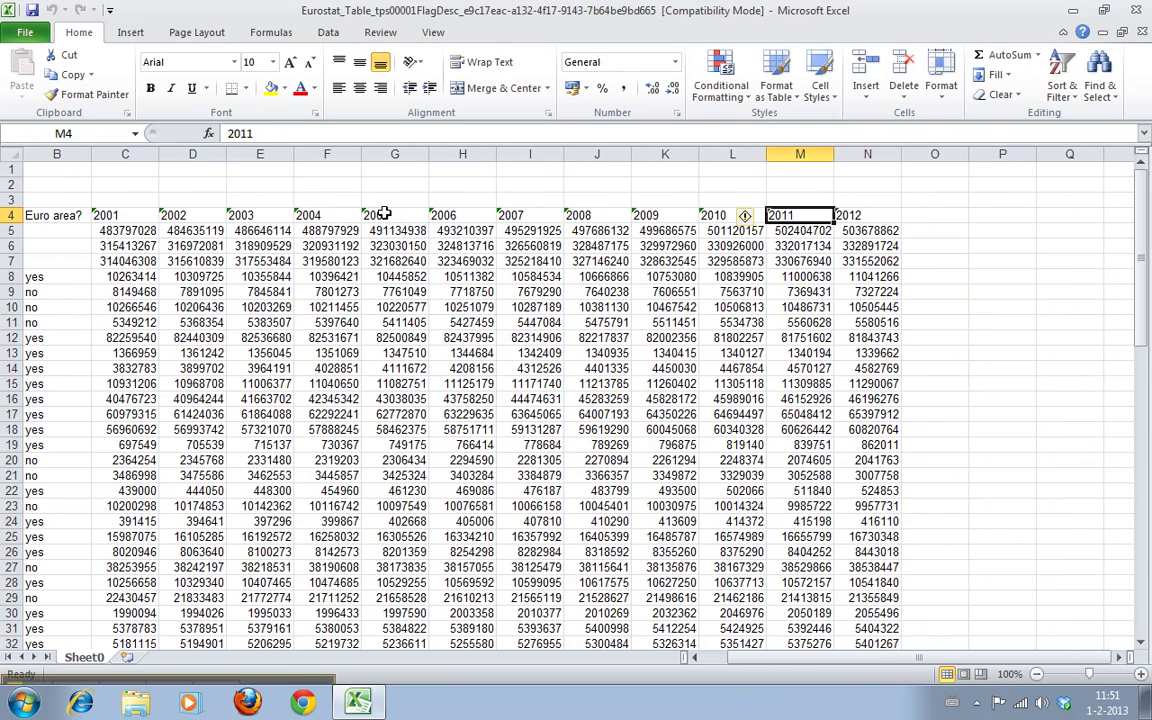
key("Left")
key("Left")
key("Left")
key("Left")
key("Left")
key("Left")
key("Left")
key("Left")
key("Left")
key("Left")
key("Left")
key("Left")
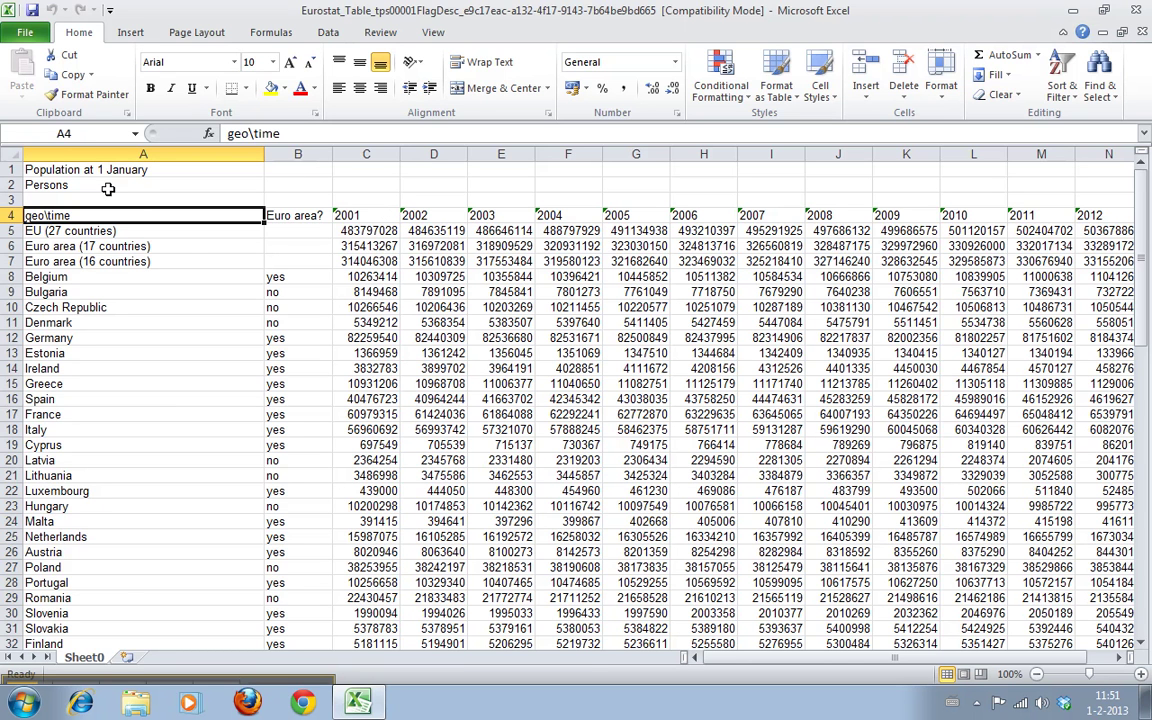
left_click(474, 569)
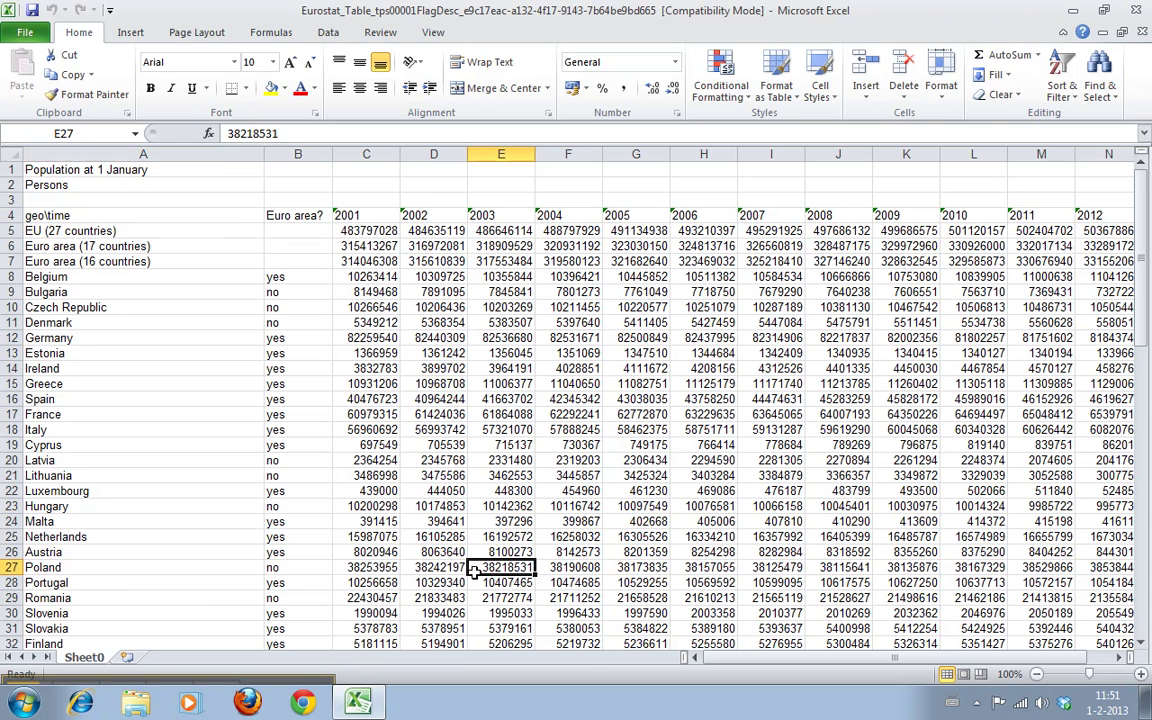
left_click_drag(45, 215, 143, 215)
left_click(402, 350)
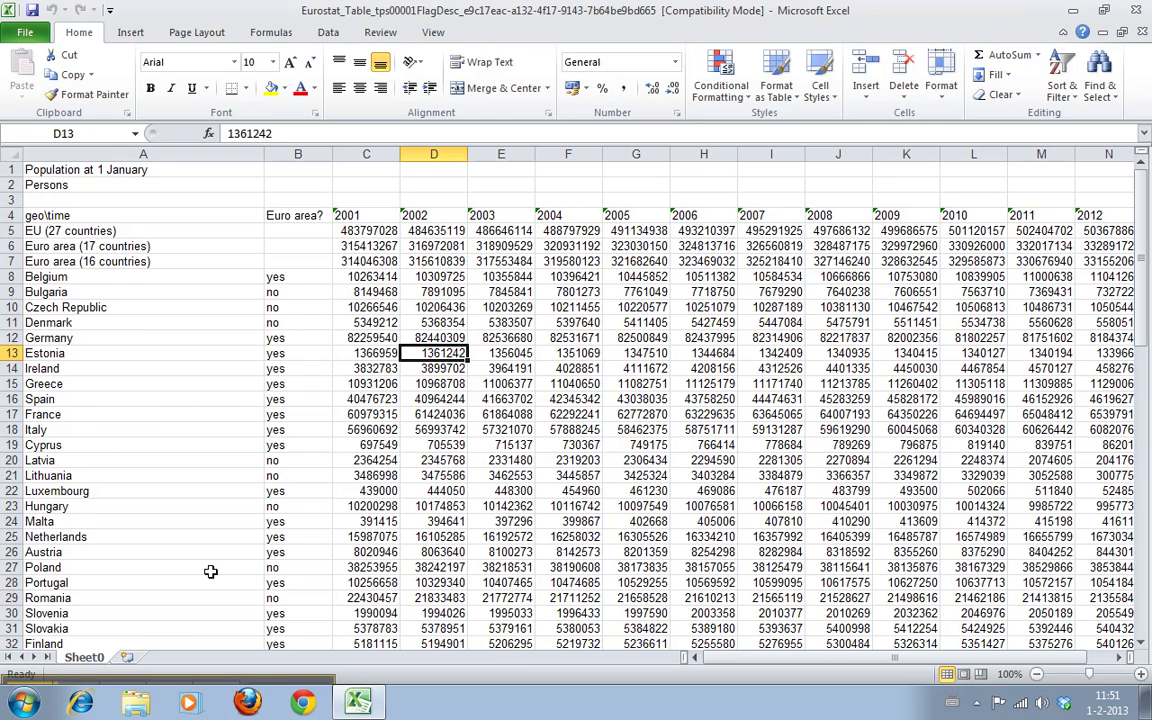
Add a new worksheet and name it "percentage increase"
left_click(127, 659)
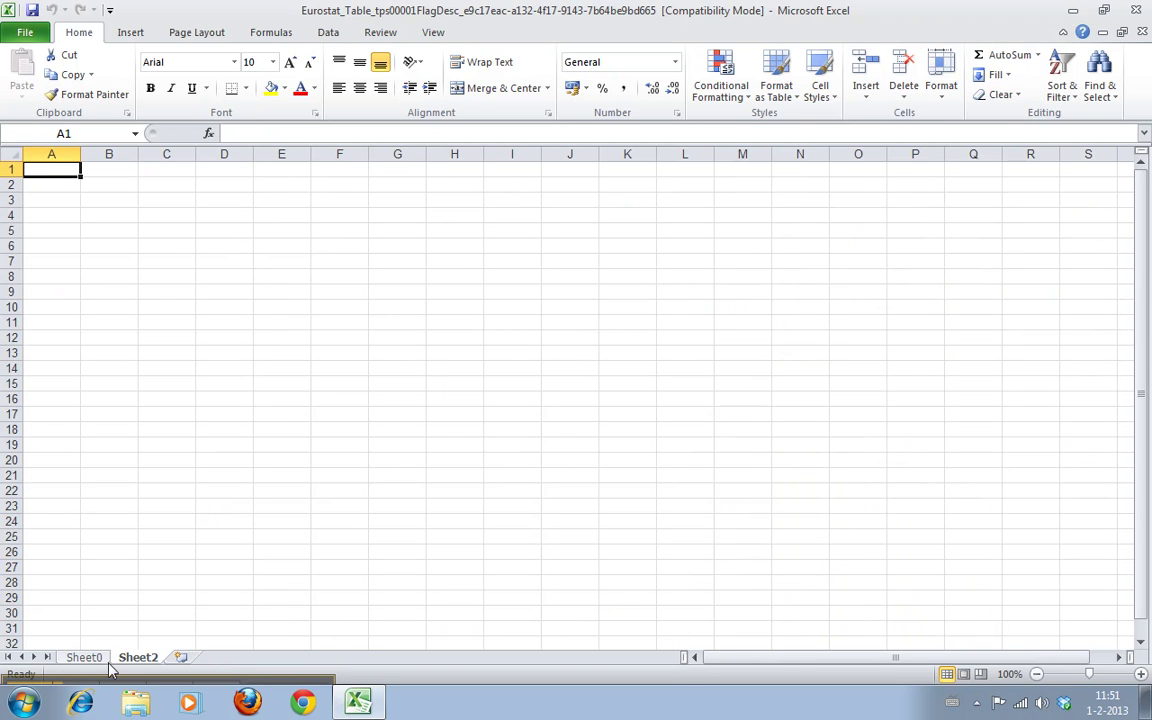
double_click(140, 658)
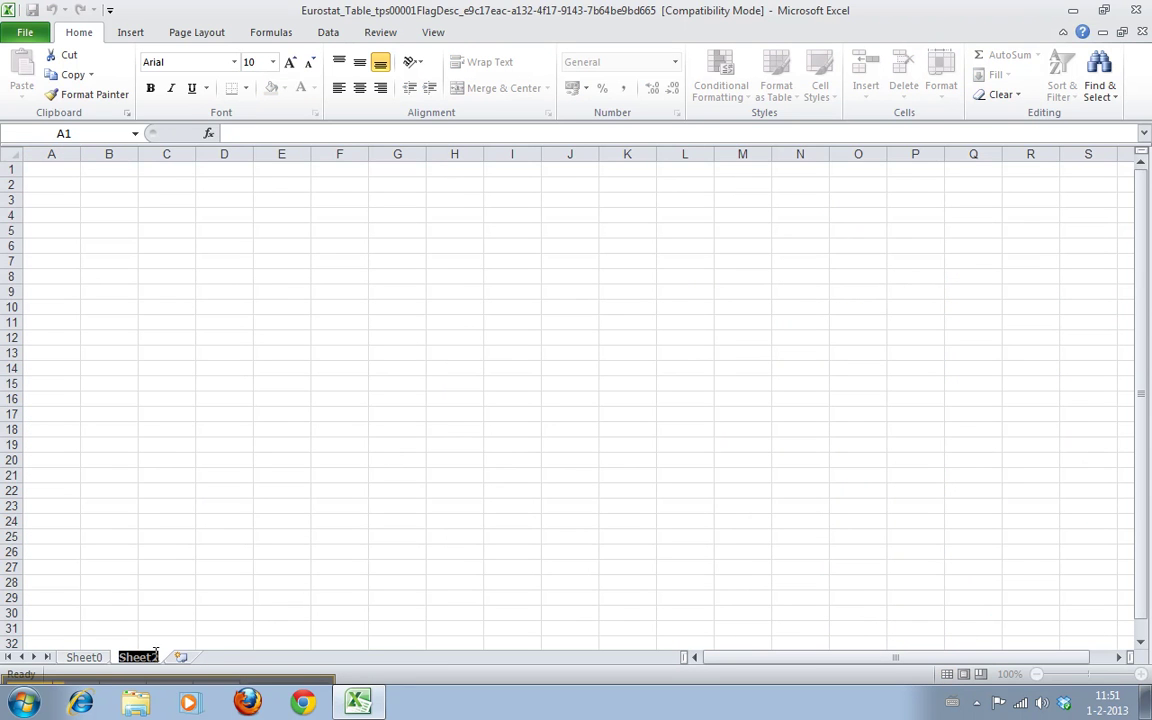
type("ptrcentag")
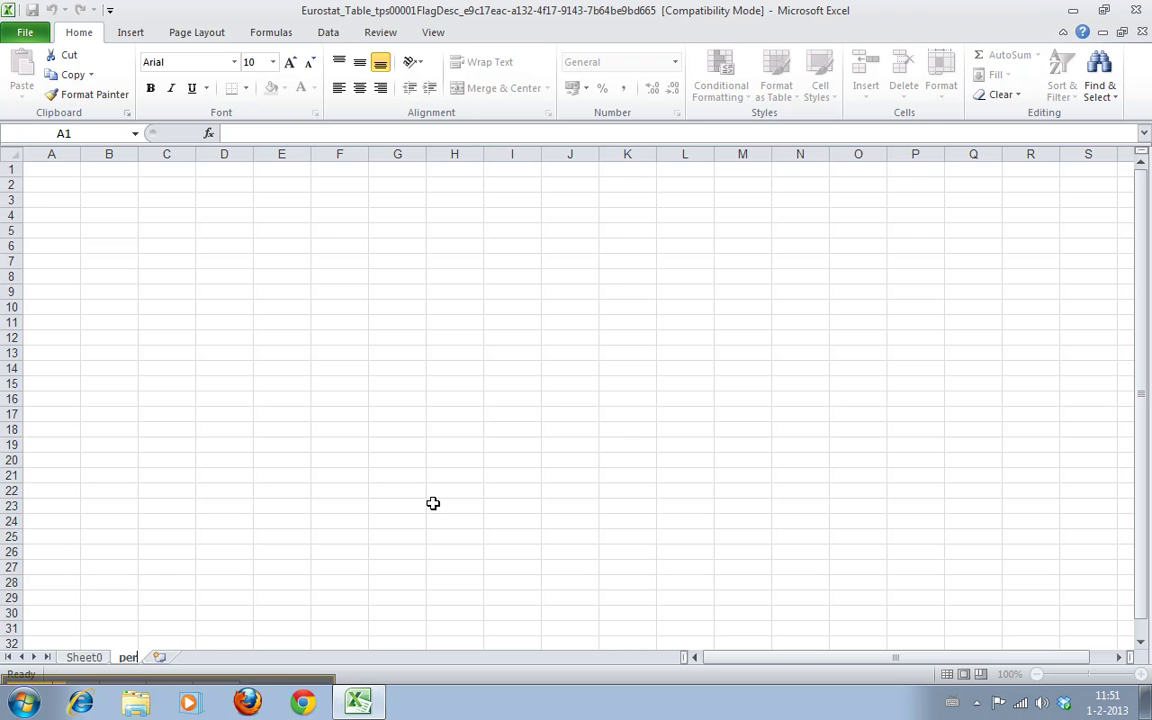
type("e increase")
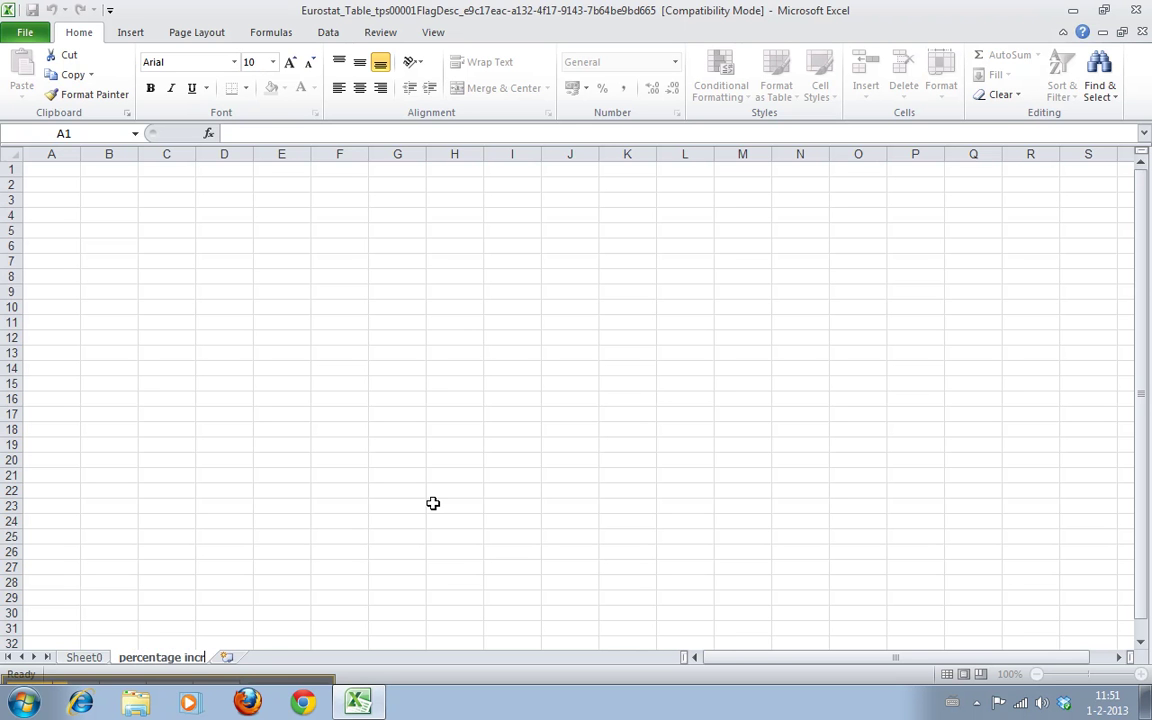
key("Return")
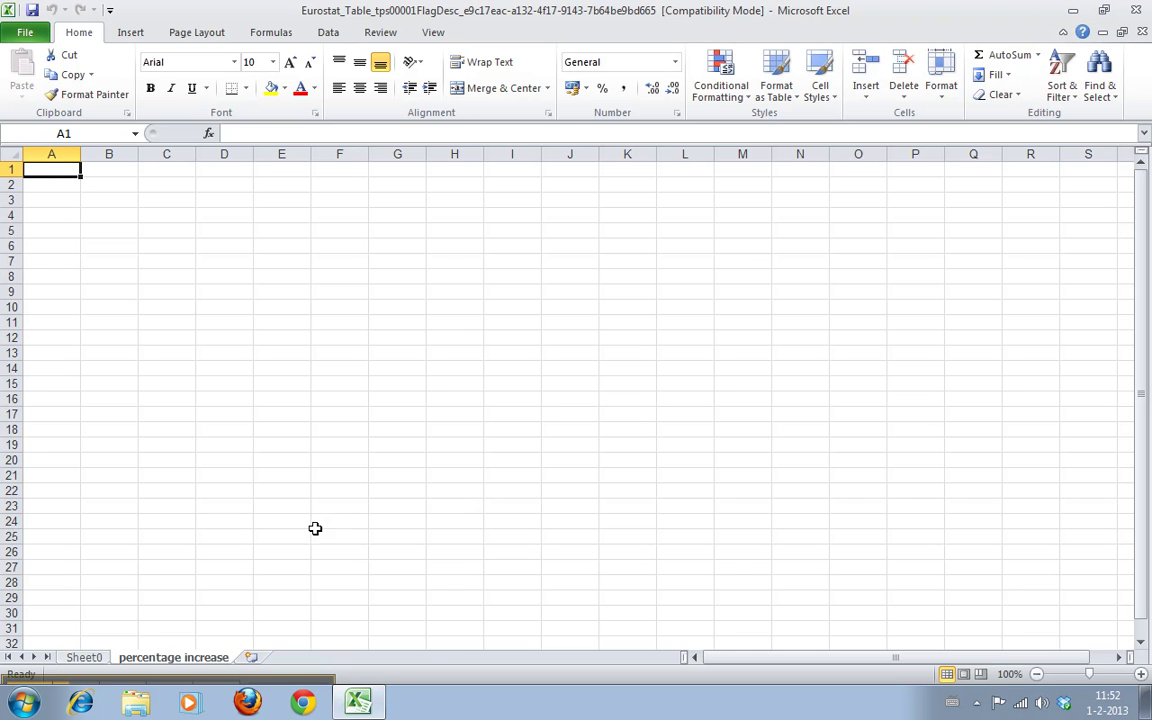
Rename Sheet0 as "population data"
left_click(80, 658)
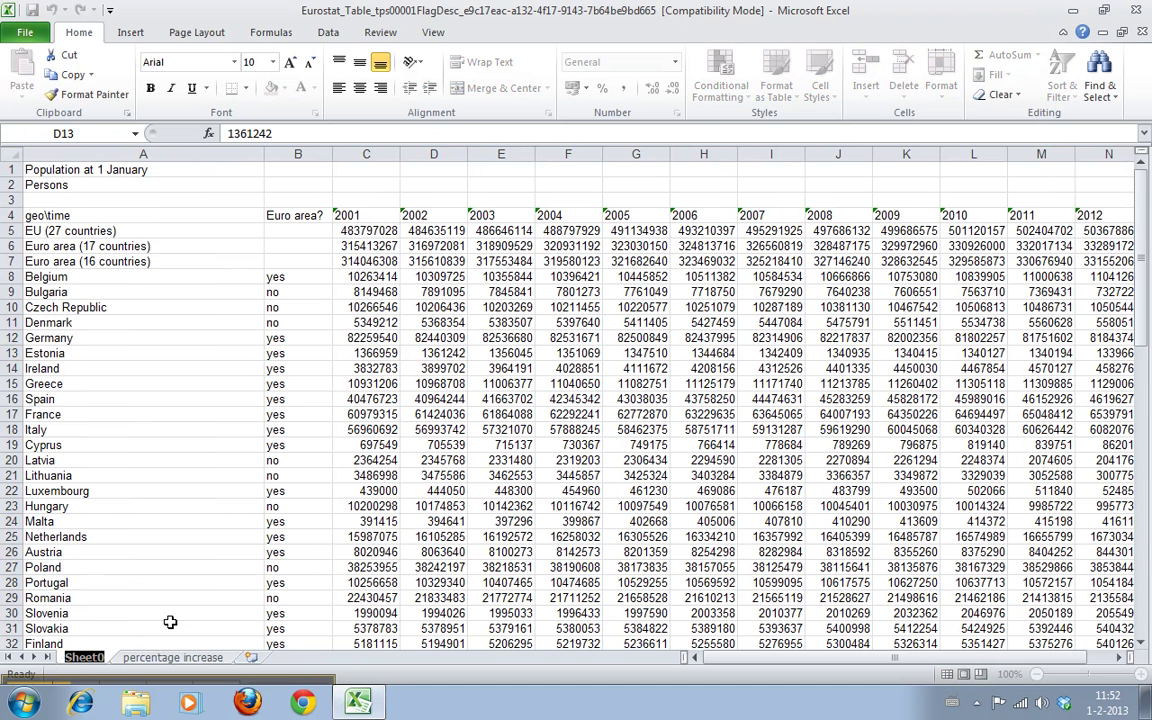
type("population data")
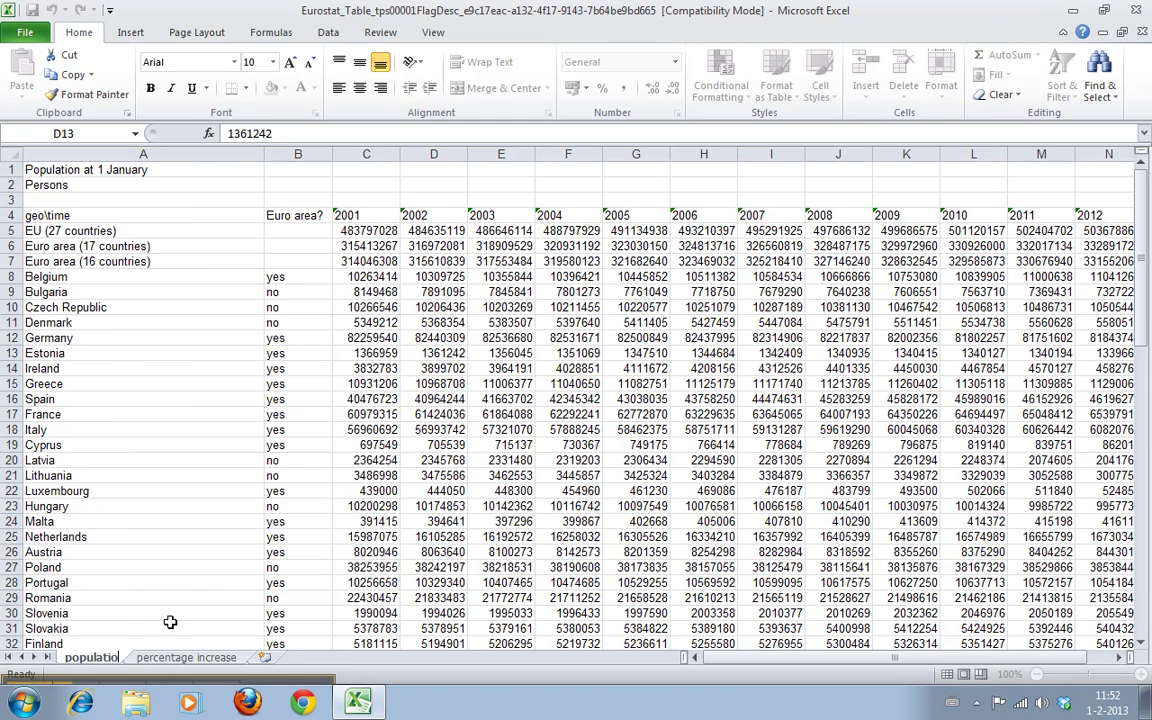
left_click(212, 537)
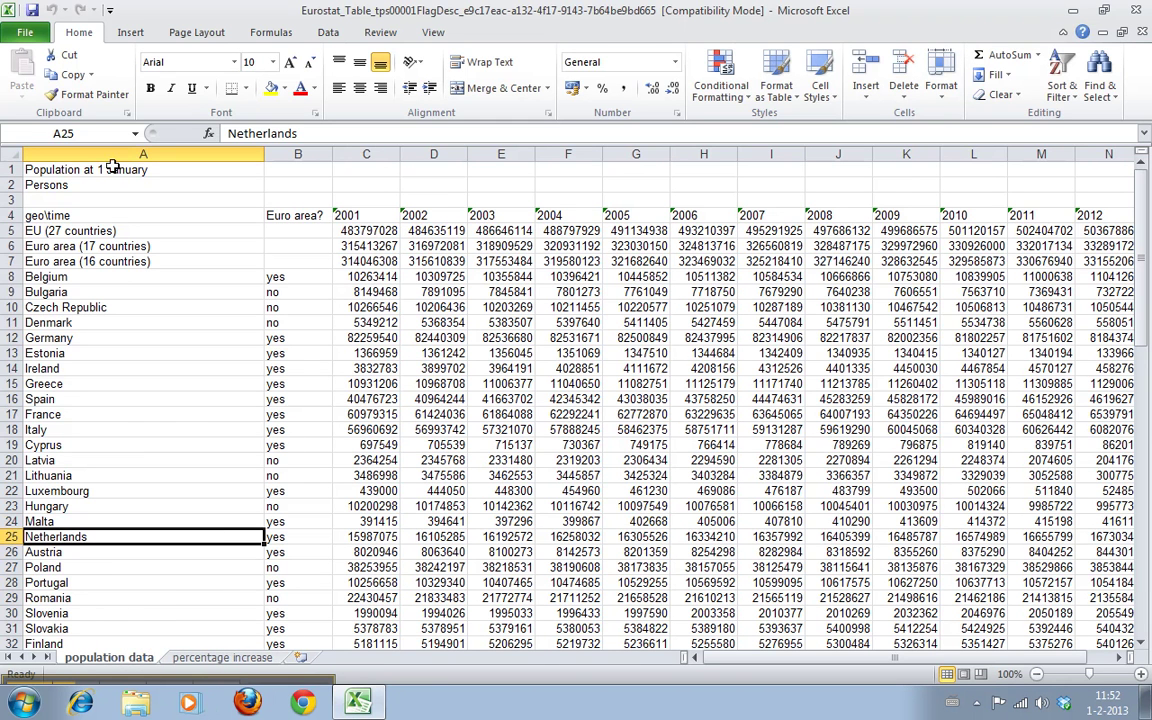
Copy the whole population table, range A1:N44, on the population data sheet
left_click_drag(47, 173, 1148, 530)
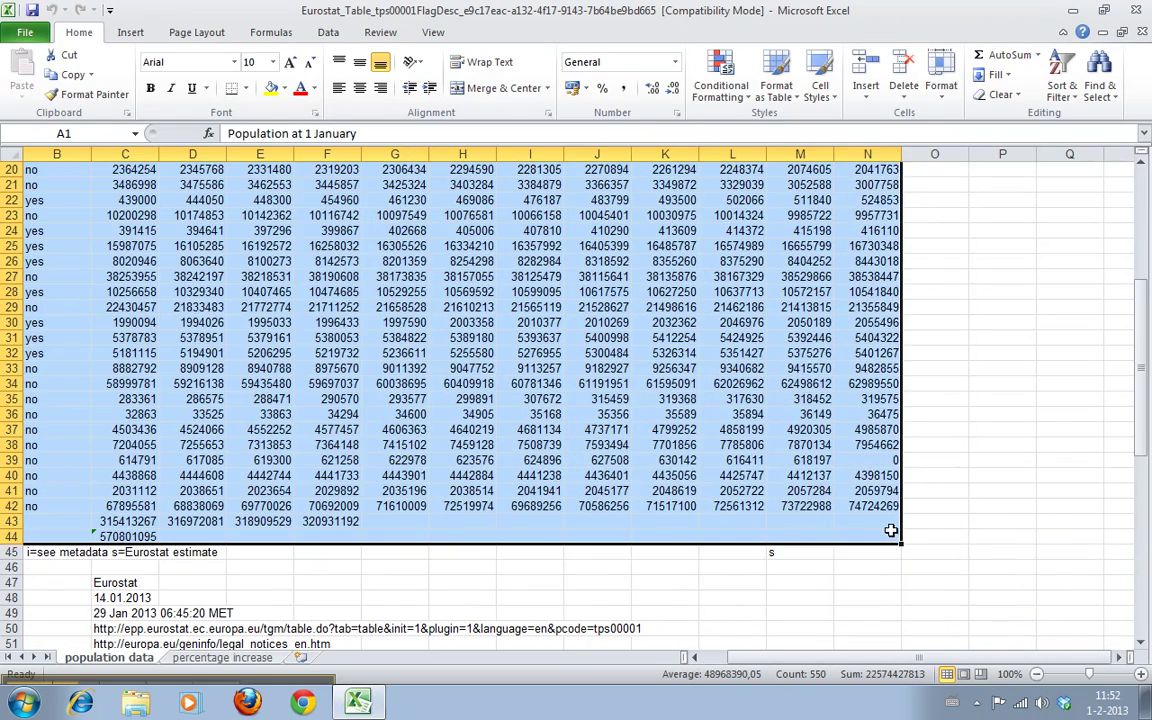
right_click(778, 487)
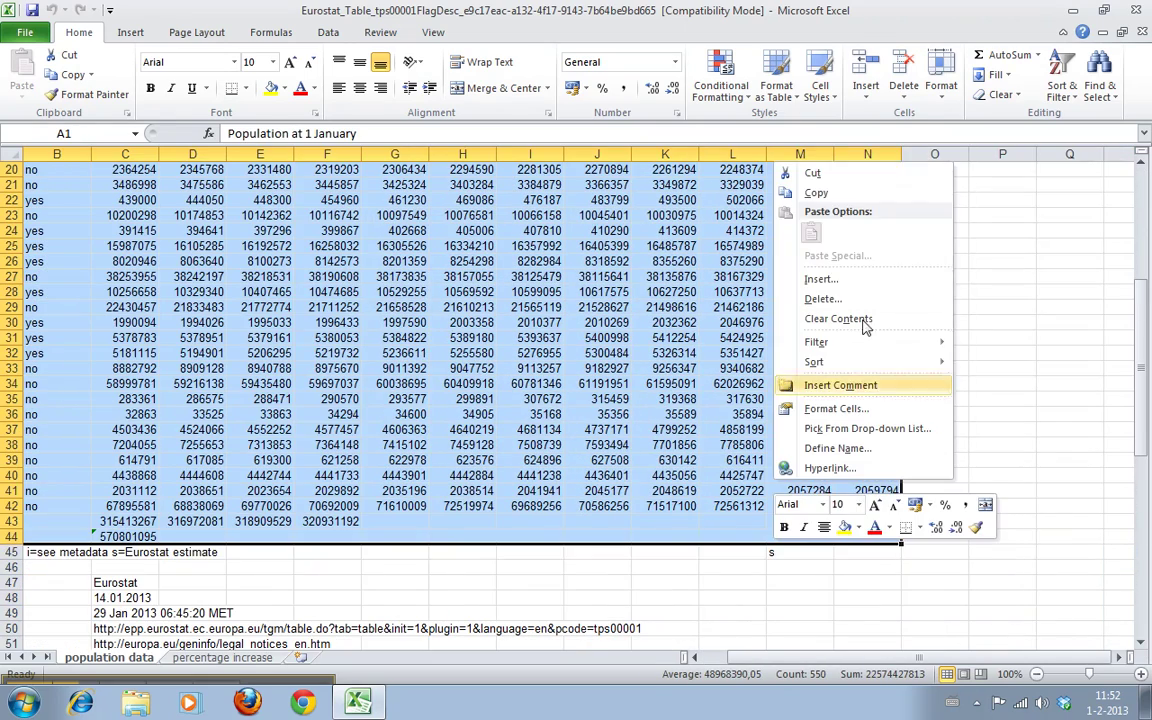
left_click(816, 193)
scroll(586, 399, "up", 6)
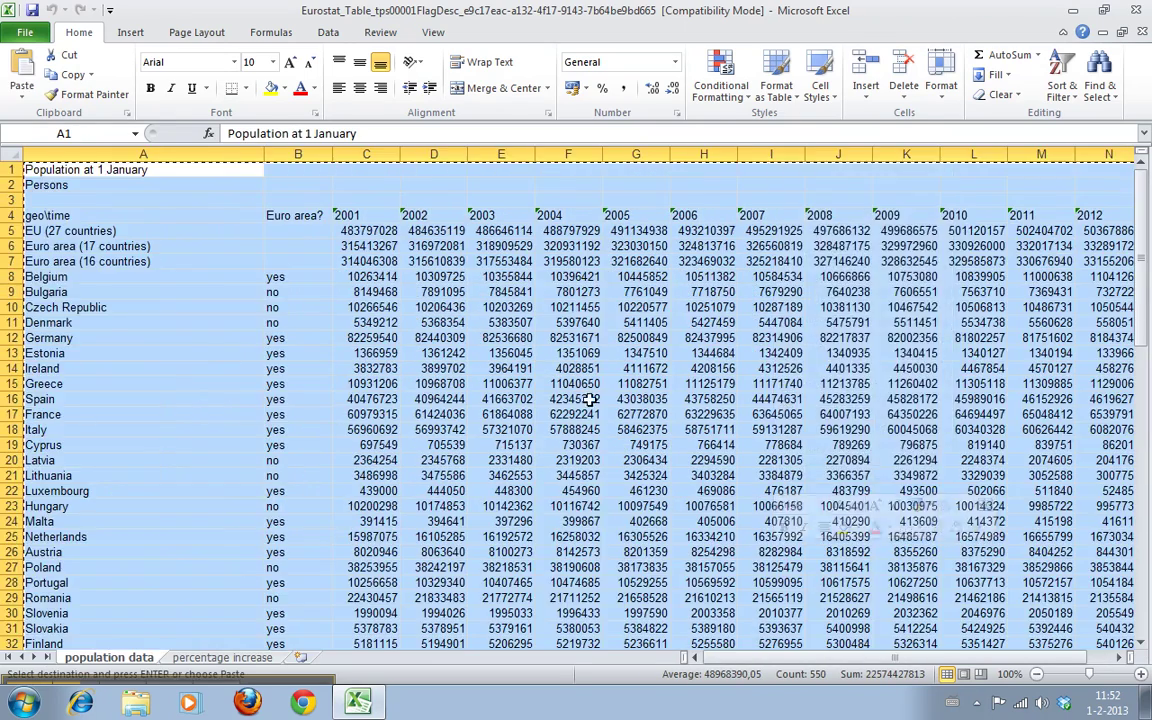
Paste the copied table into the percentage increase sheet starting at cell A1
left_click(222, 657)
left_click_drag(166, 260, 45, 170)
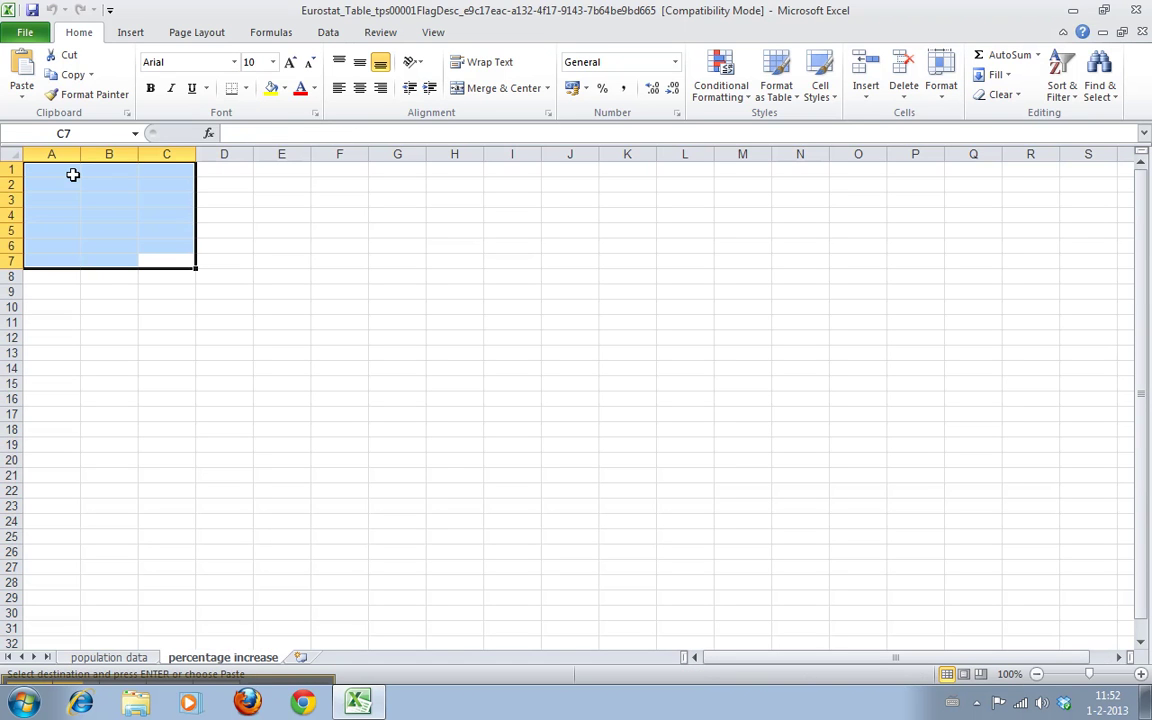
left_click(64, 176)
right_click(60, 168)
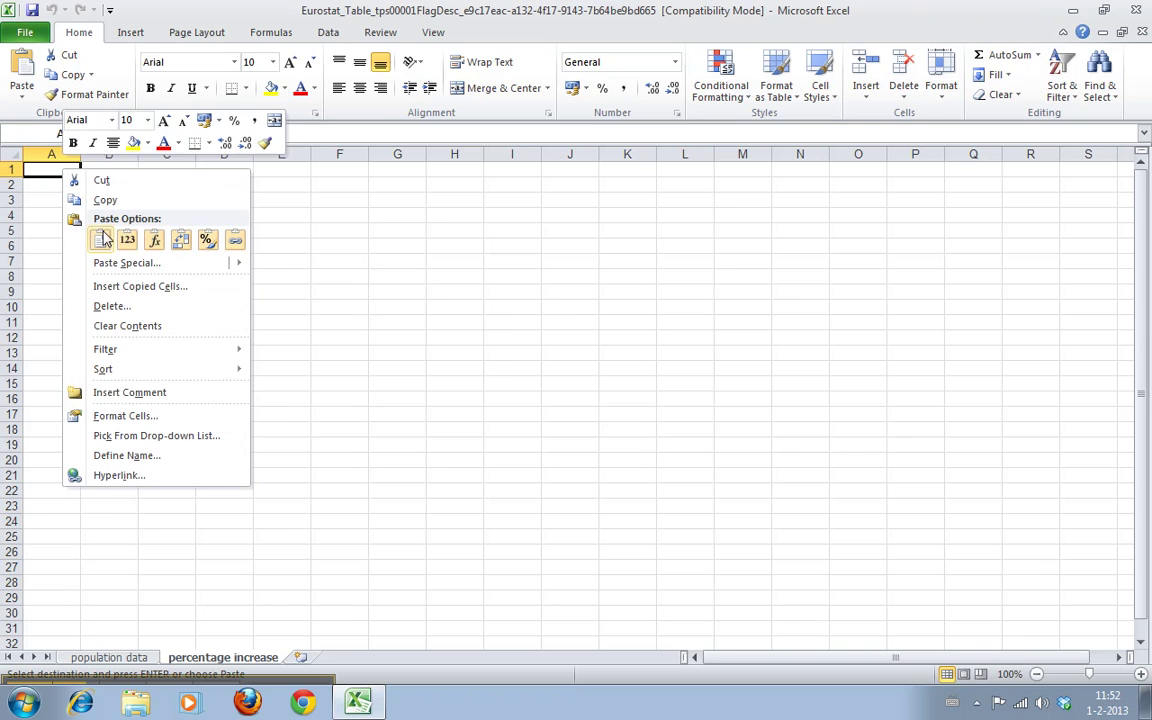
left_click(102, 239)
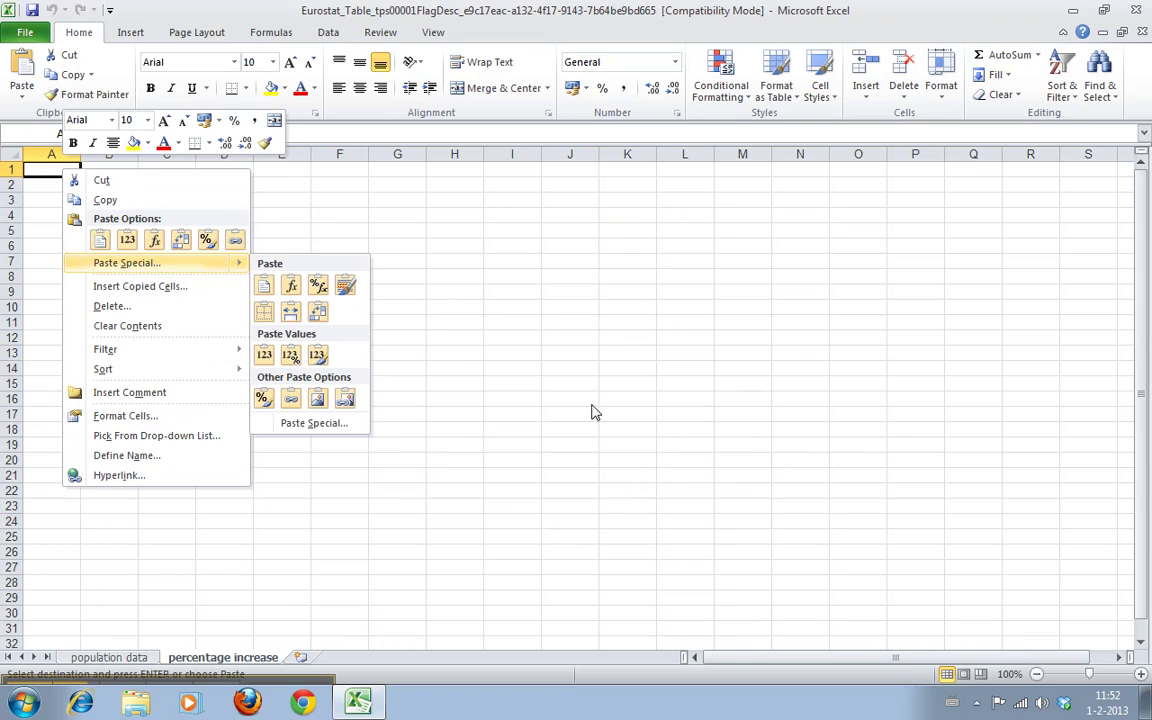
left_click(103, 240)
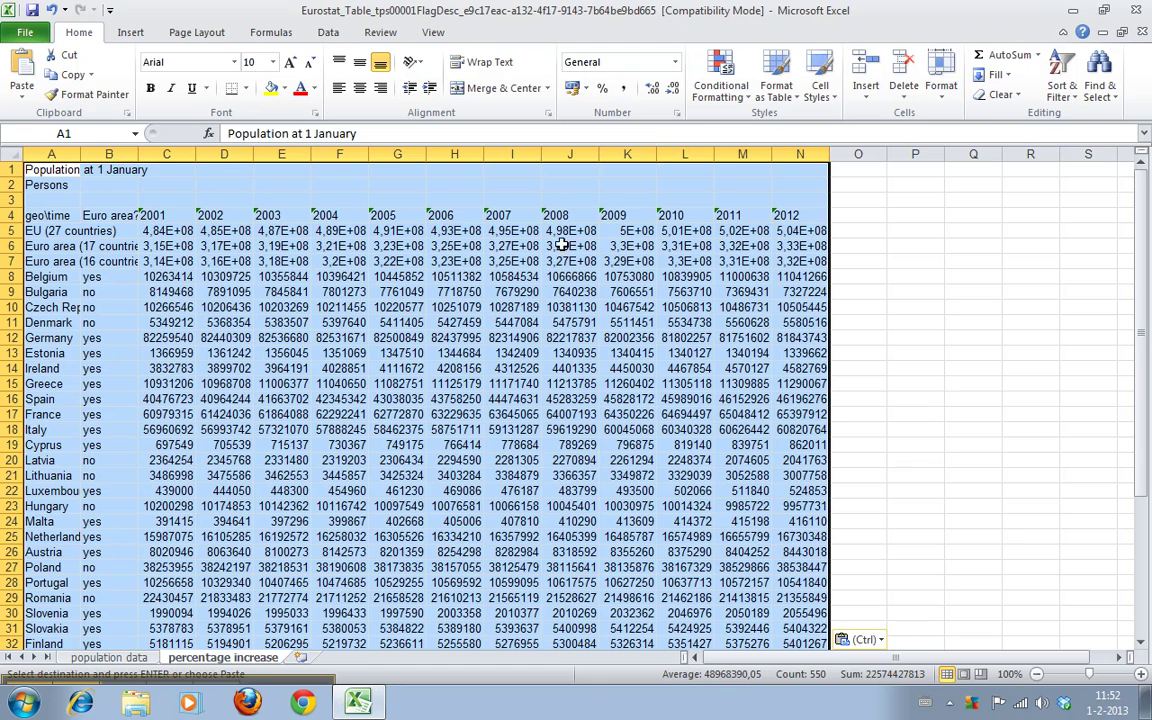
Auto-fit the width of all columns on the percentage increase sheet
left_click(14, 155)
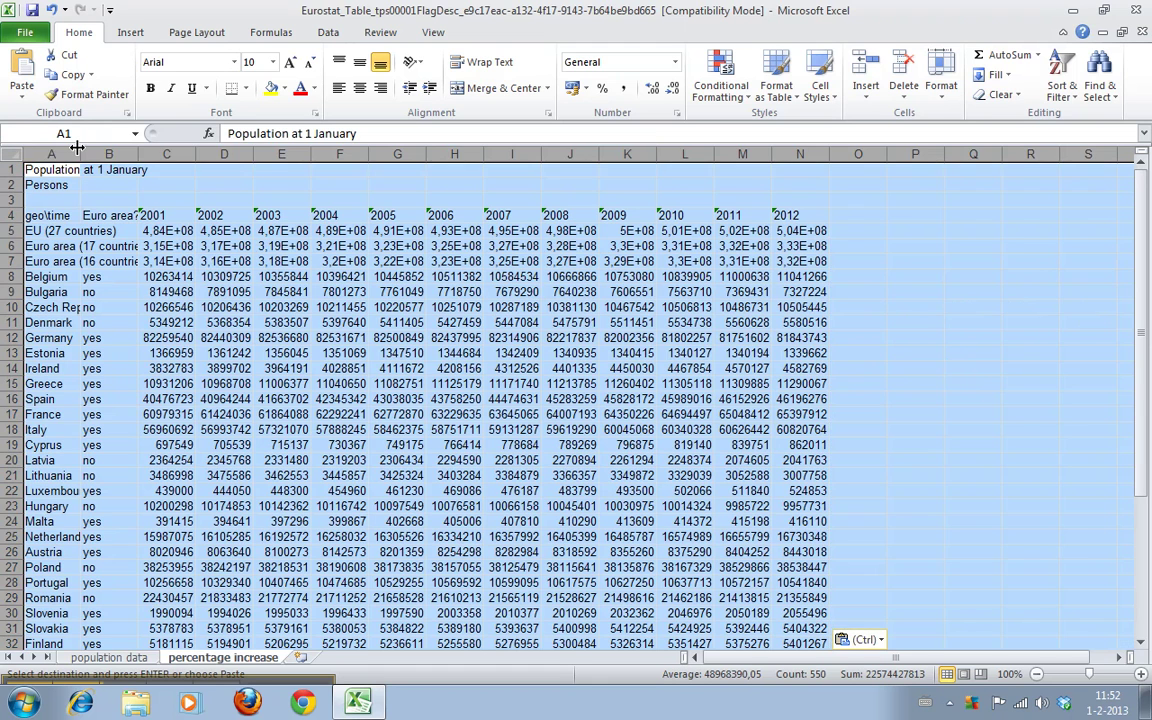
double_click(78, 148)
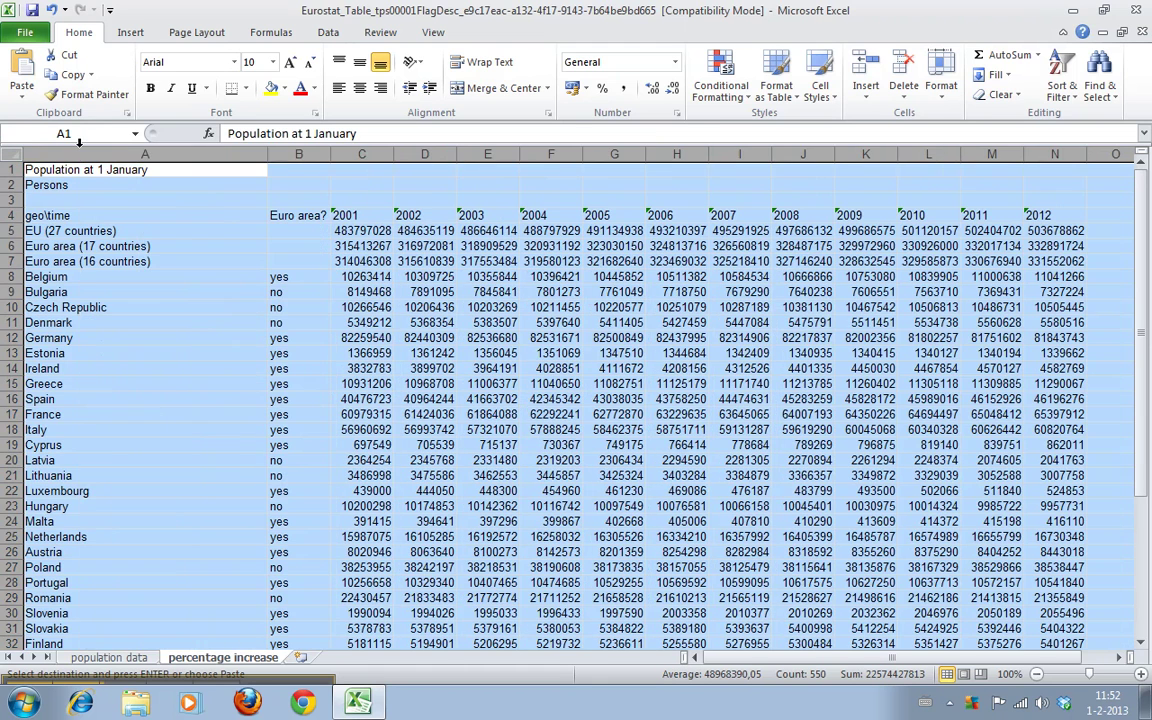
left_click(424, 276)
Delete the population figures in C5:N42 on the percentage increase sheet, shifting the cells up
left_click(335, 228)
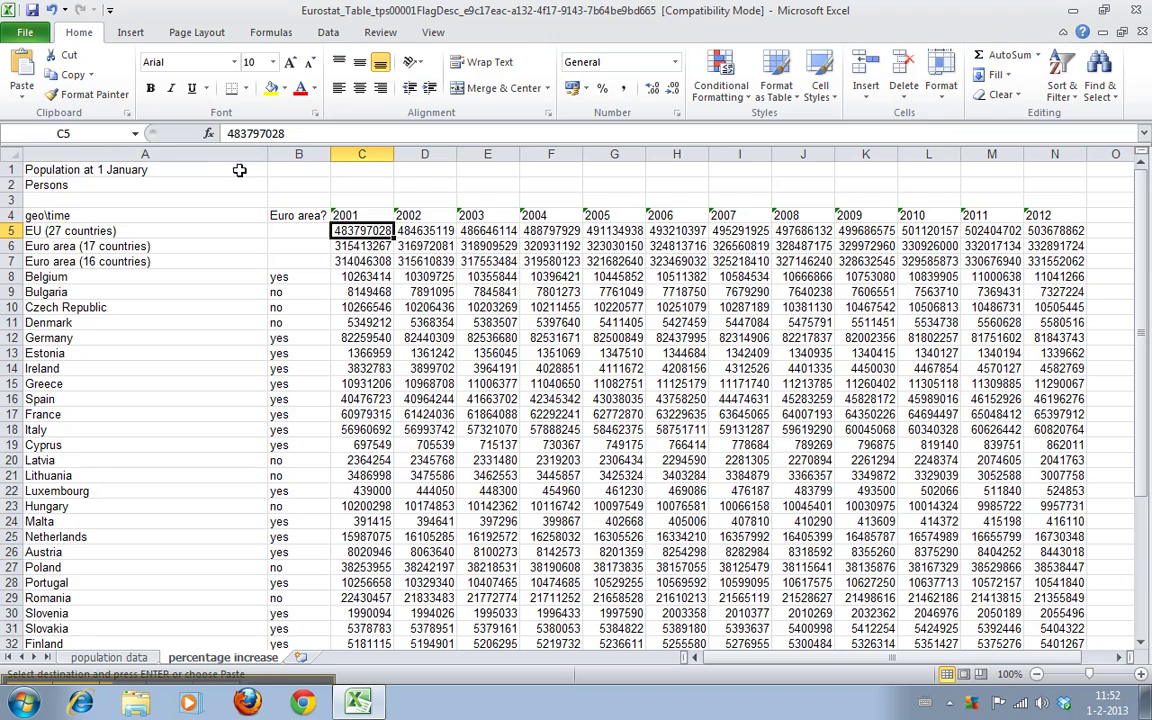
left_click_drag(335, 228, 792, 580)
right_click(790, 578)
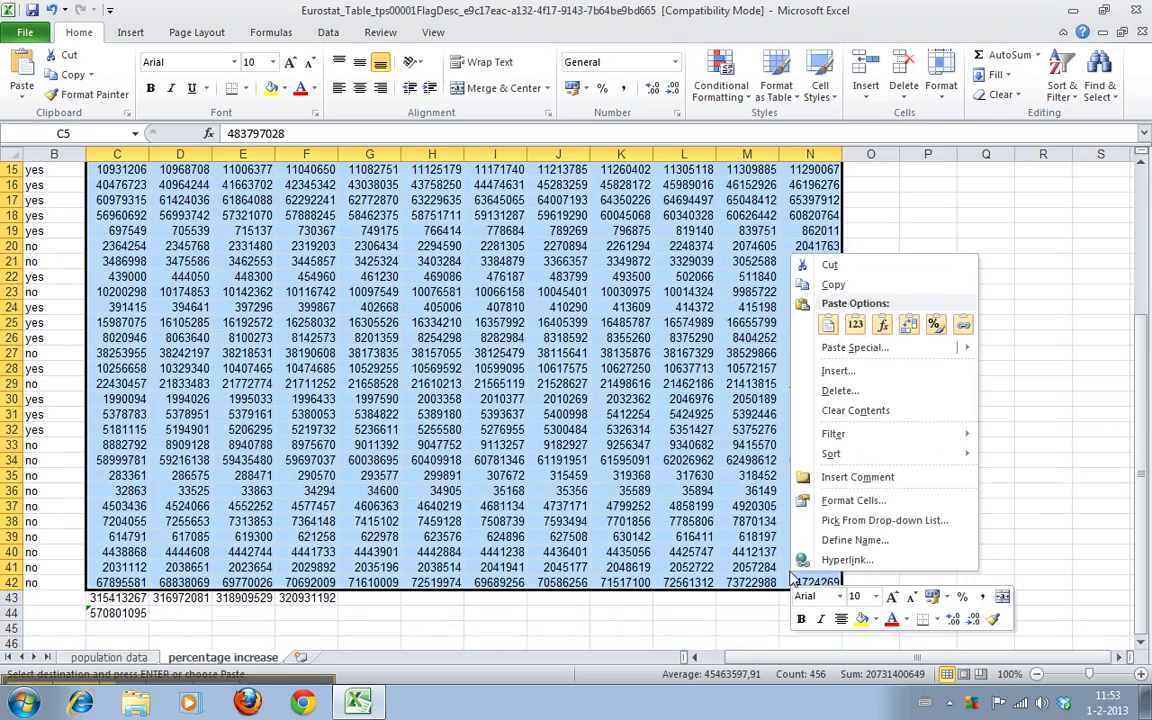
left_click(840, 390)
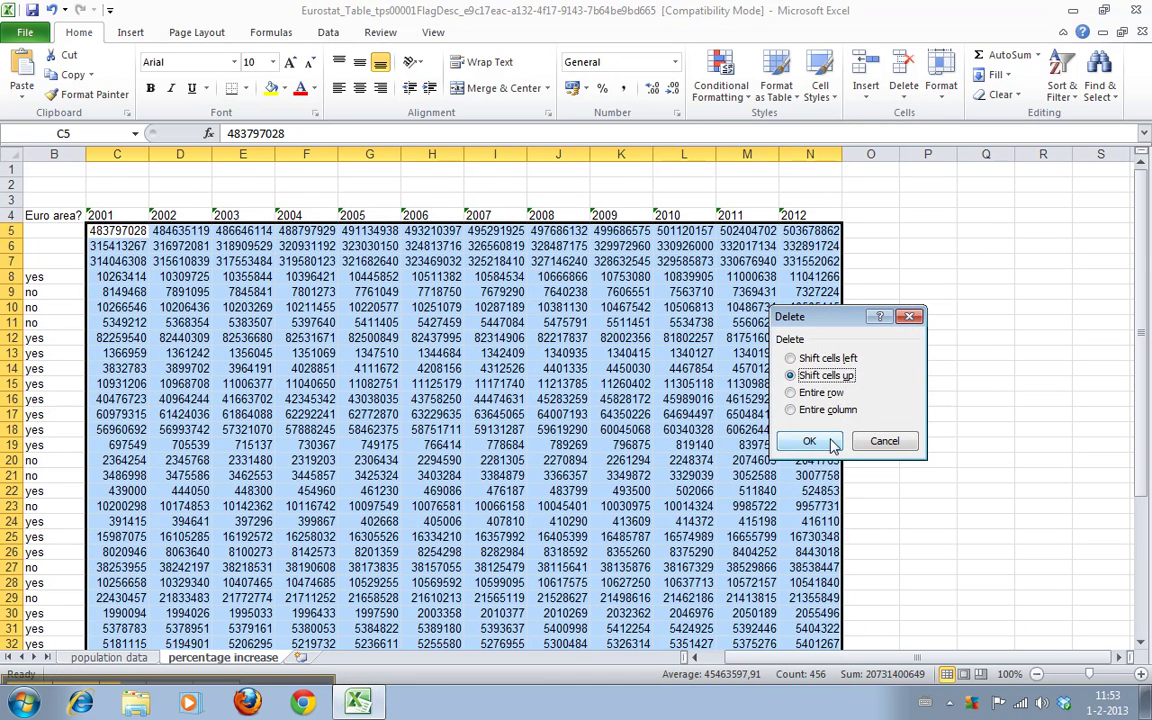
left_click(787, 442)
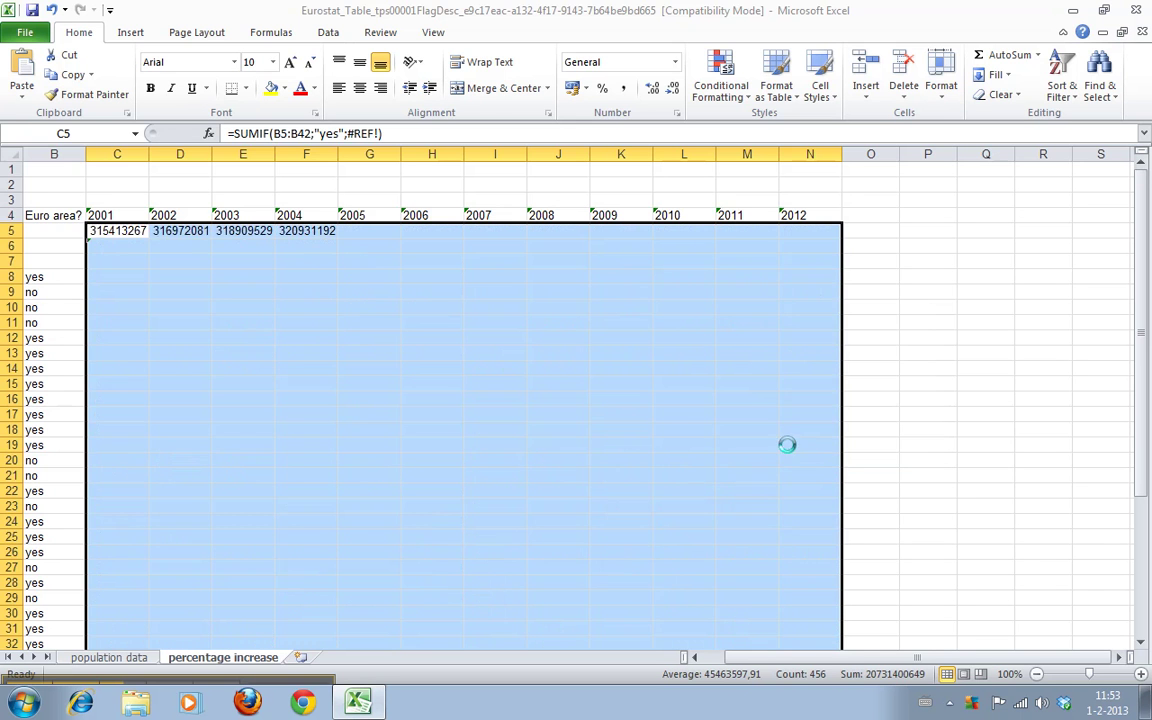
Delete the leftover #REF! formula cells in C5:F8 below the 2001 to 2004 headers
left_click_drag(887, 478, 3, 112)
left_click(575, 216)
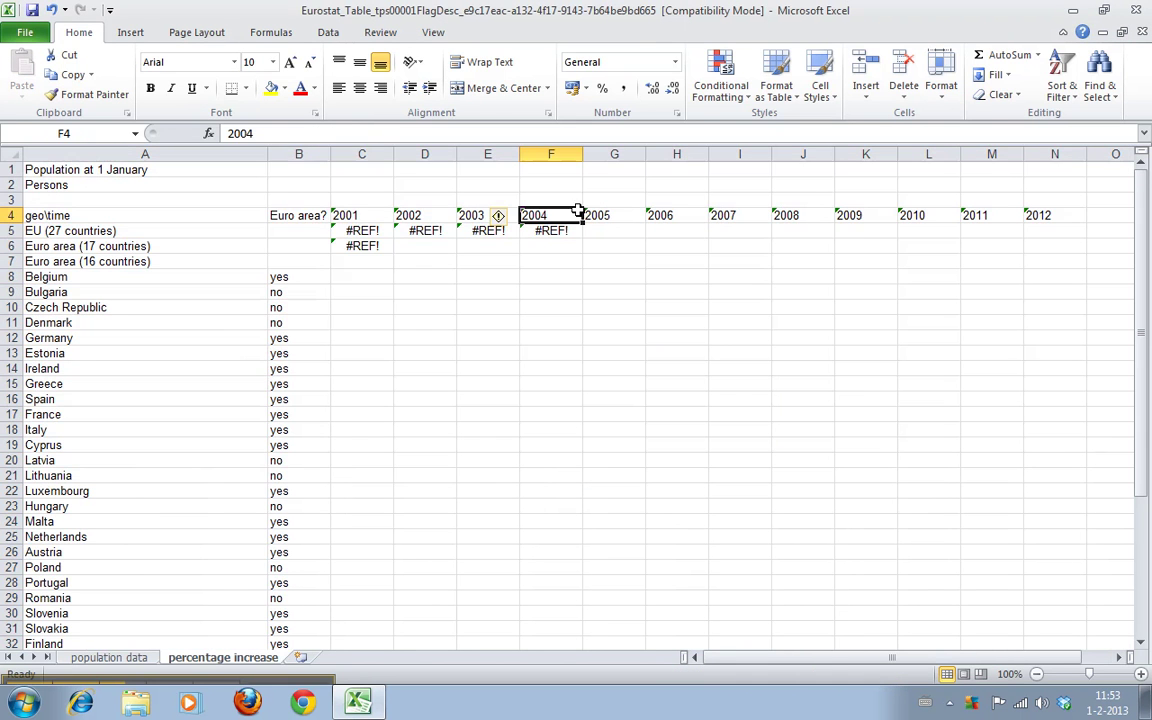
left_click_drag(329, 217, 406, 245)
left_click_drag(550, 276, 366, 227)
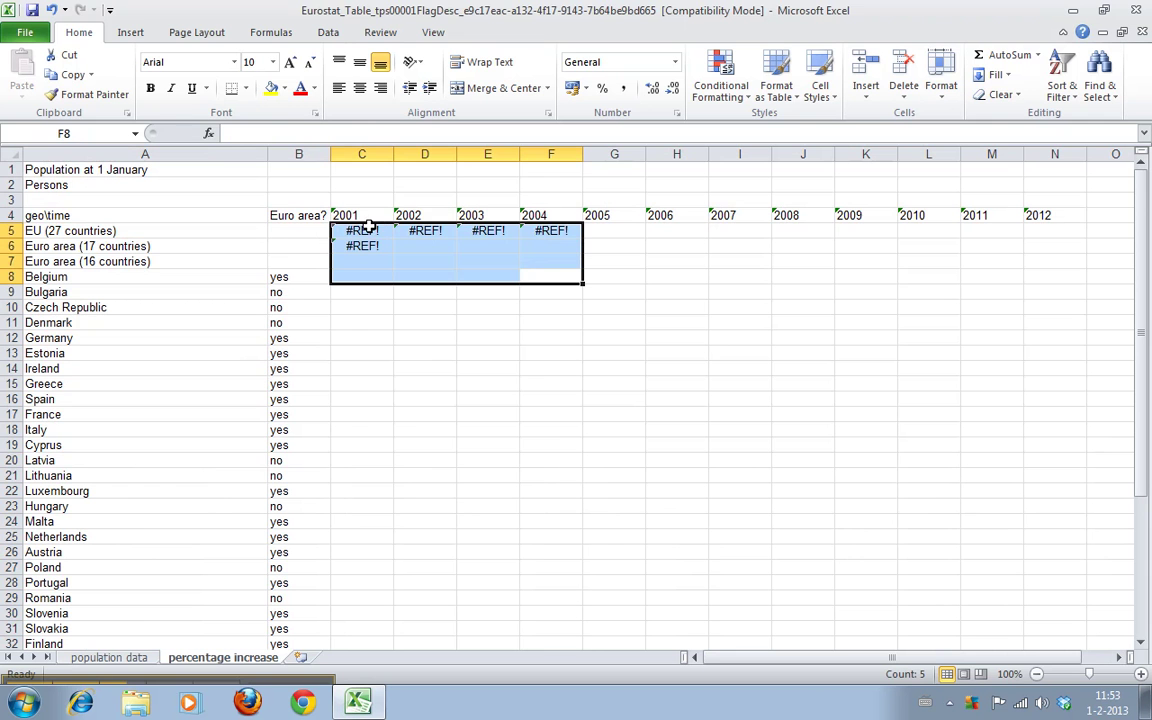
right_click(367, 229)
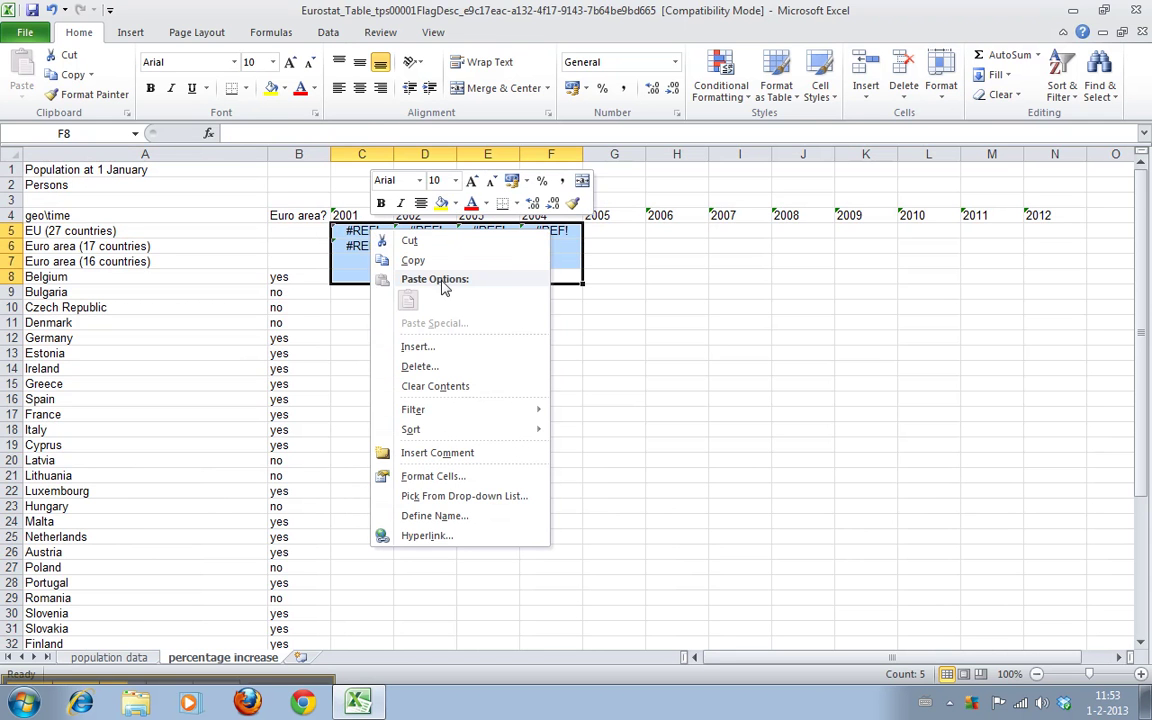
left_click(435, 367)
left_click(393, 416)
left_click(424, 410)
left_click_drag(476, 400, 411, 712)
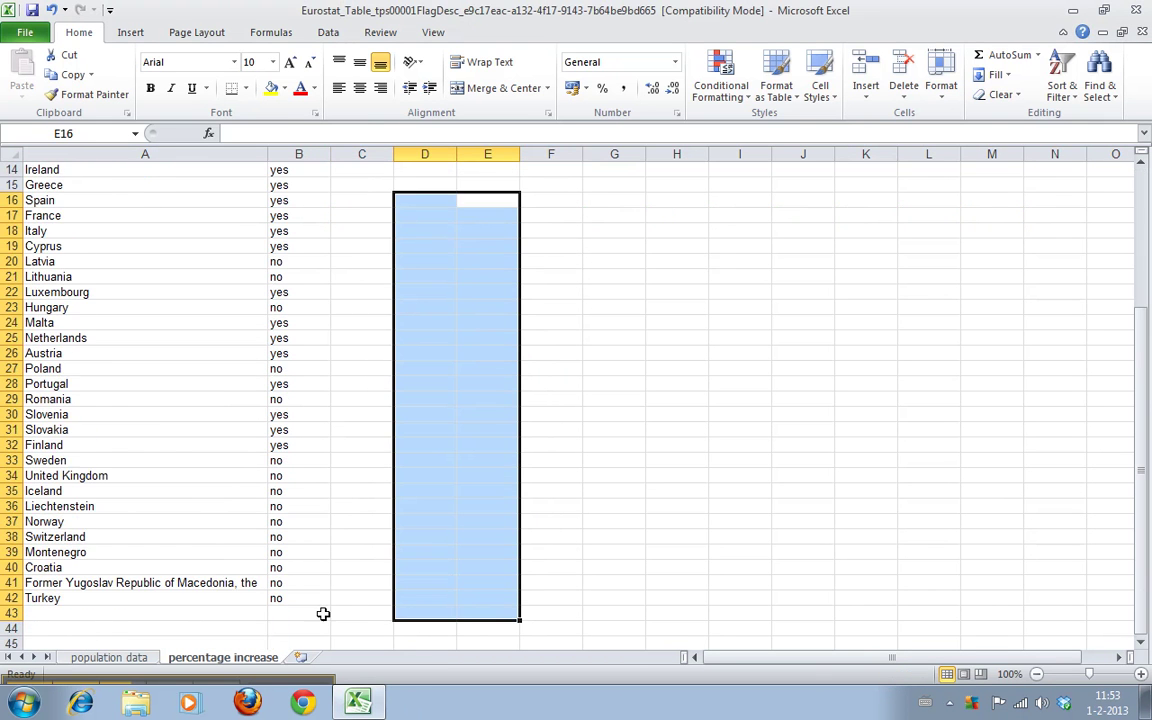
left_click_drag(345, 610, 406, 321)
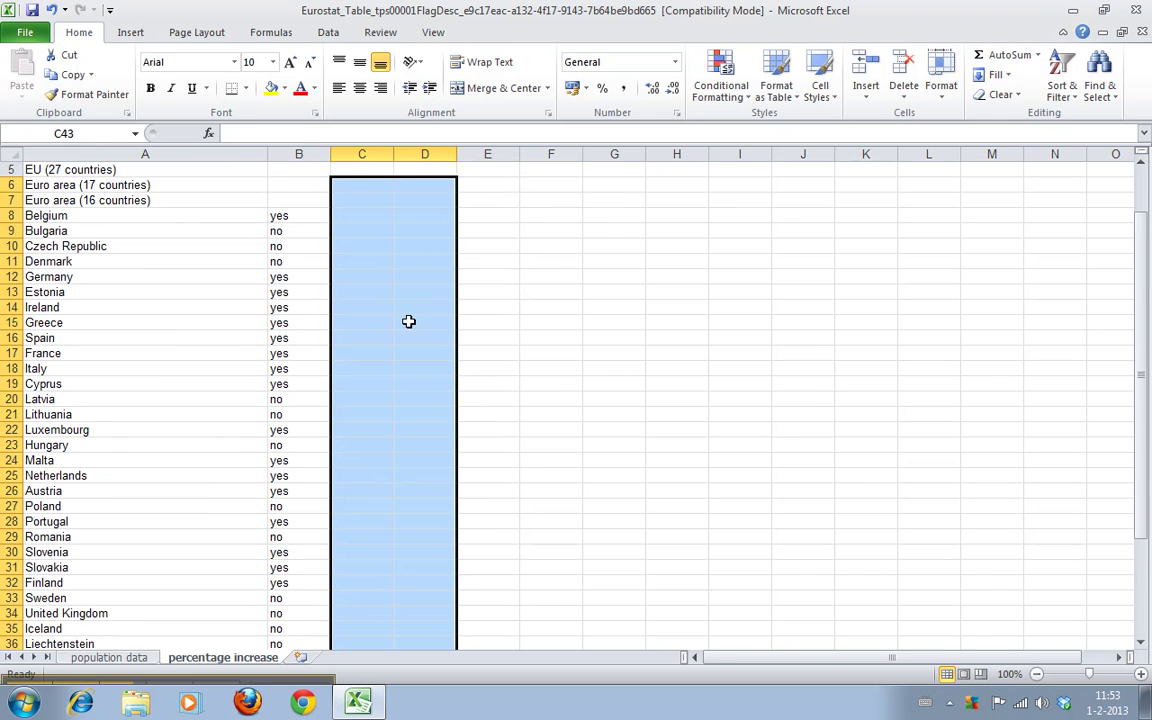
left_click_drag(551, 445, 150, 166)
left_click(420, 305)
left_click(361, 230)
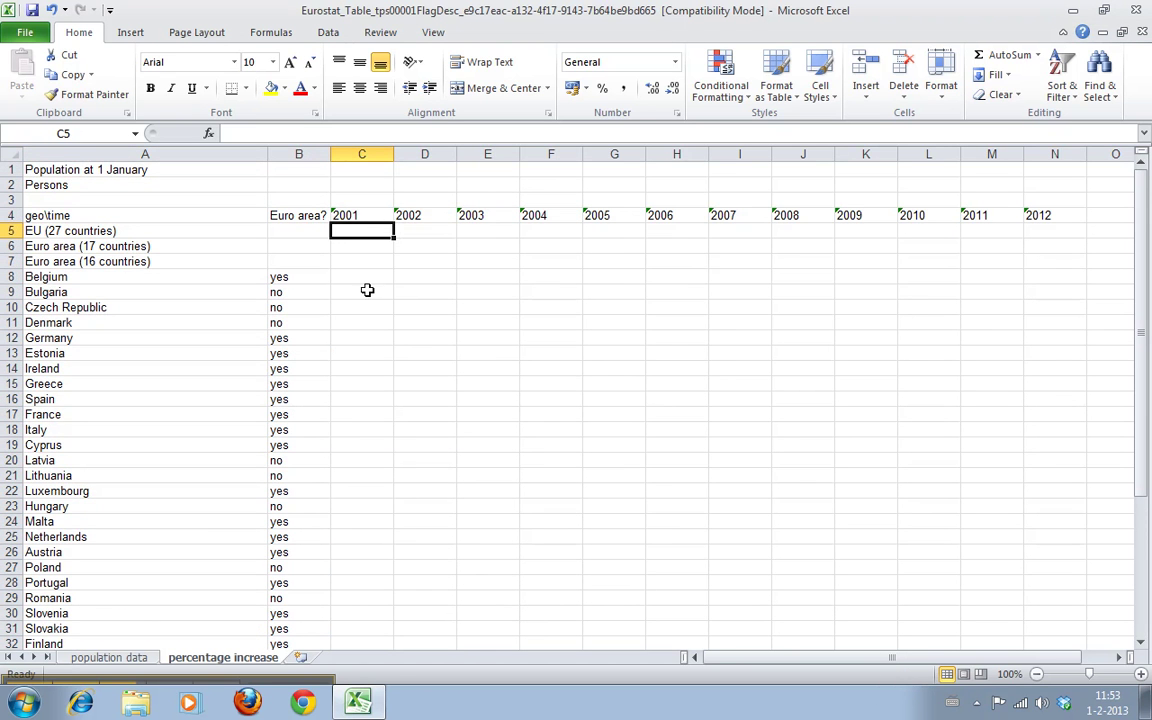
Enter the sample values 100 in C1 and 110 in D1 on the percentage increase sheet
left_click(357, 168)
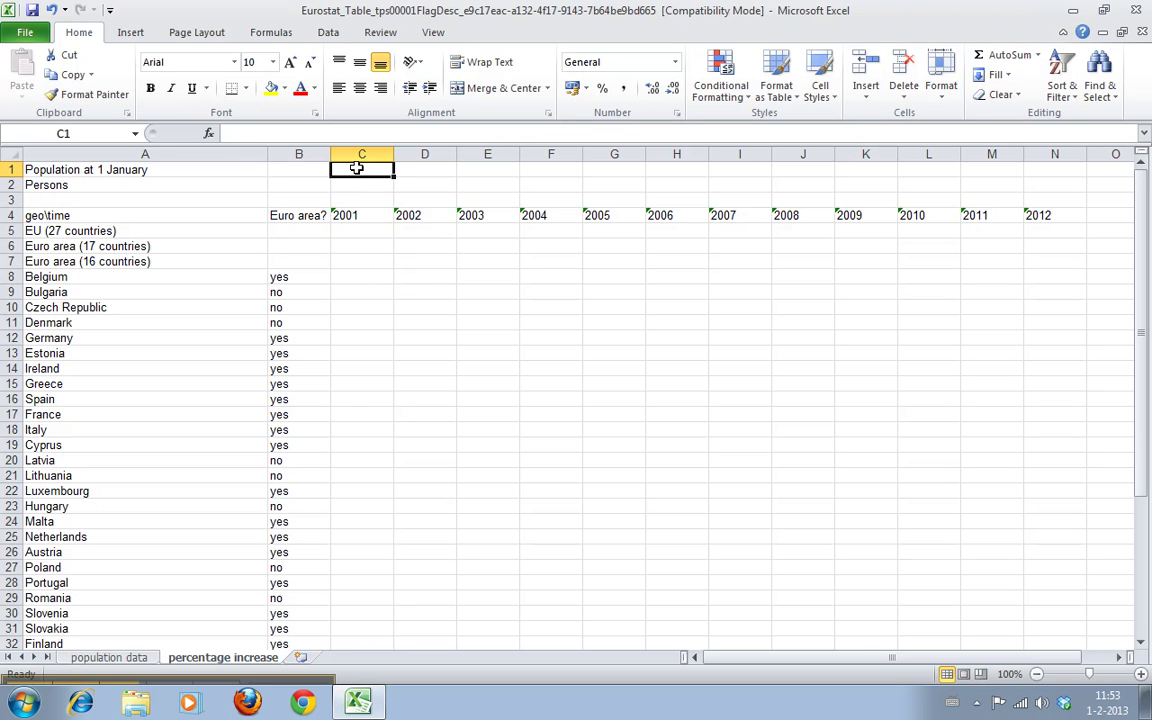
type("100")
key("Tab")
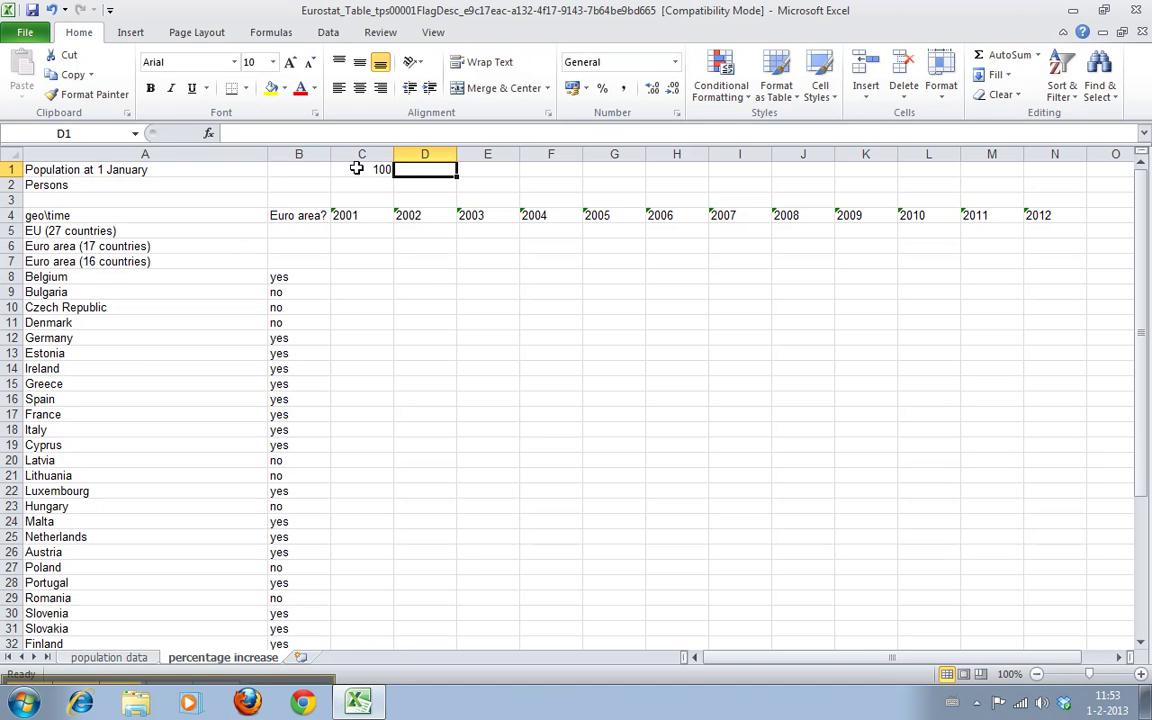
type("110")
key("Return")
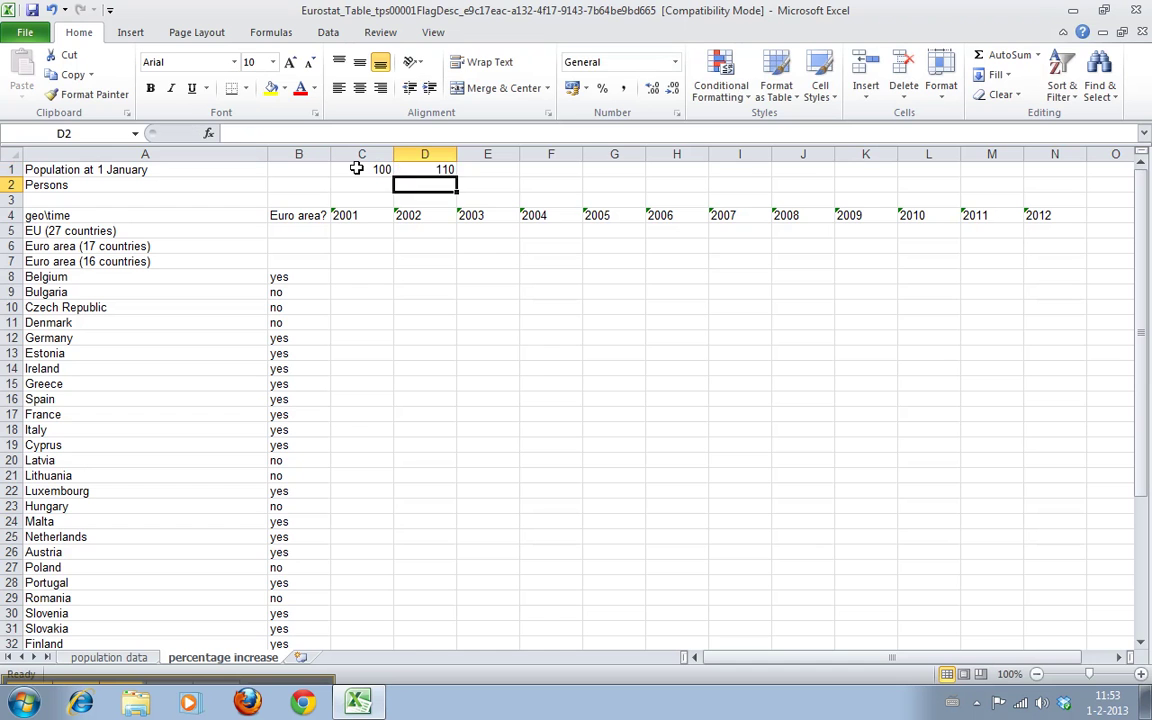
Calculate the difference between the two sample values in E1 with the formula =D1-C1
key("Up")
key("Tab")
type("=")
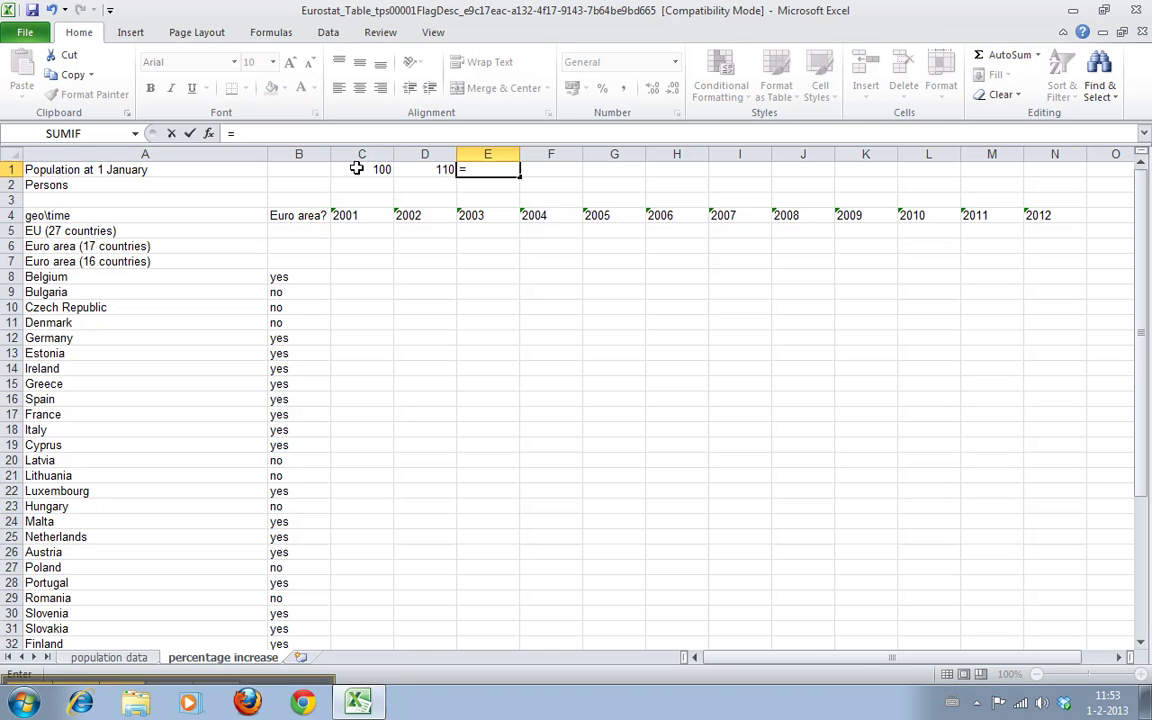
key("Left")
type("-")
left_click(356, 168)
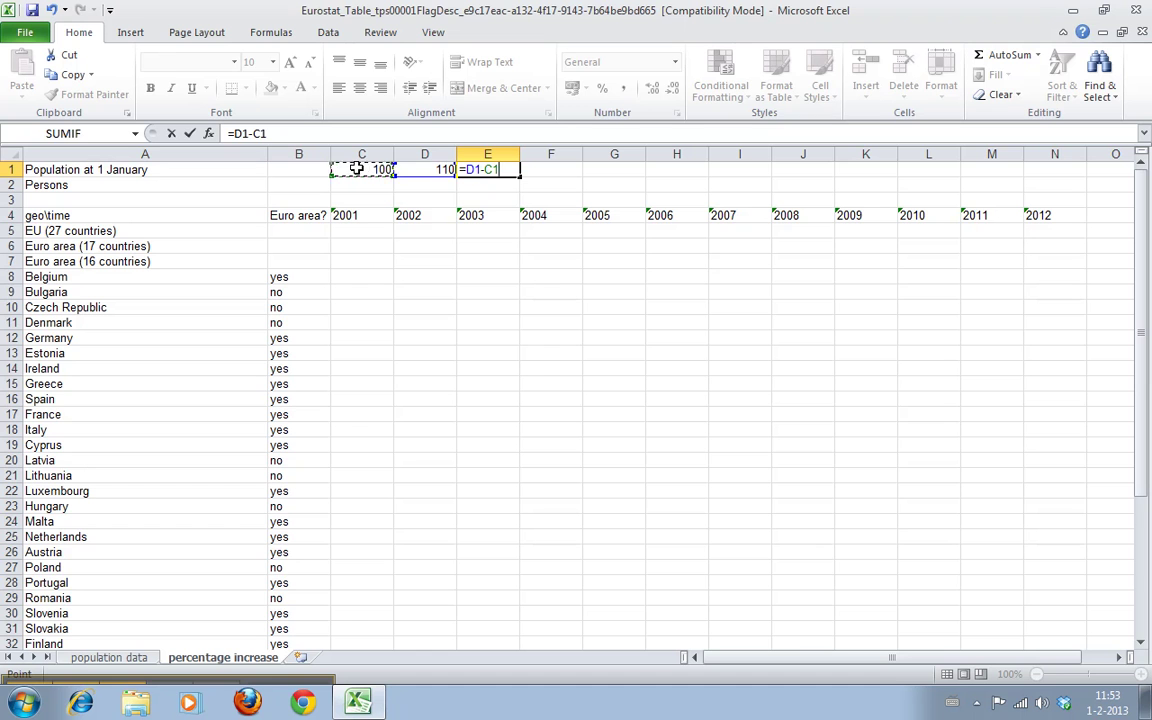
key("ctrl+Return")
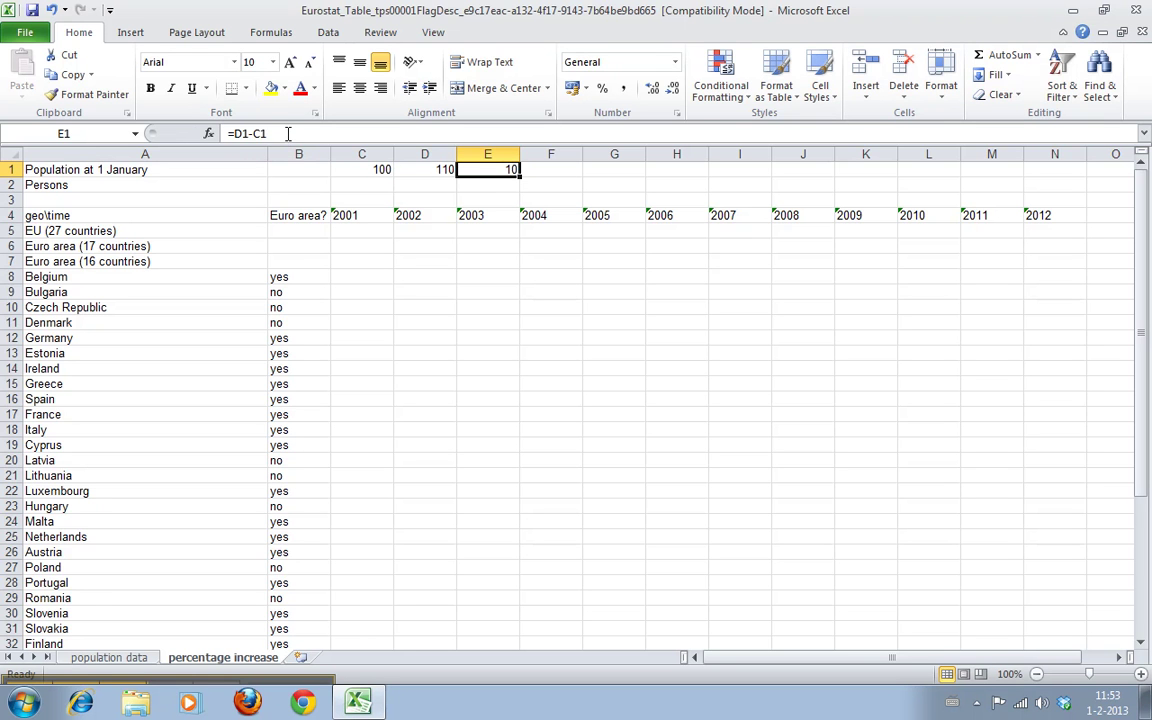
Change the formula in E1 to =(D1-C1)/C1 and format the cell as a percentage
left_click(287, 133)
type(")")
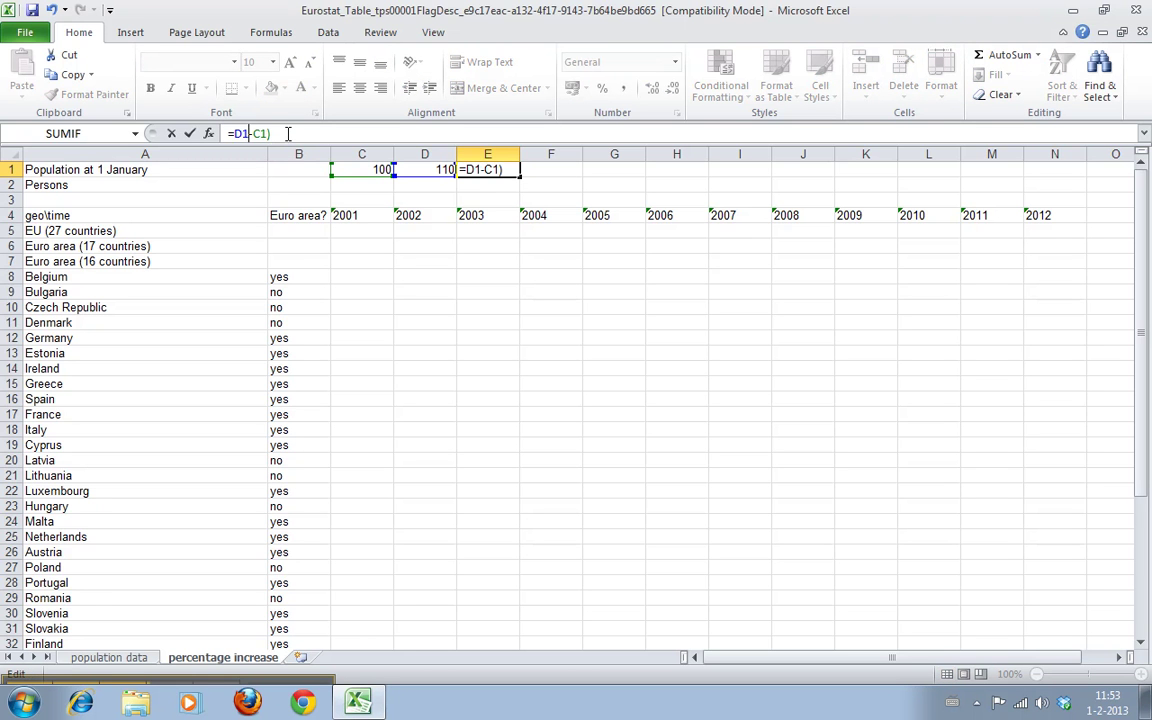
type("(")
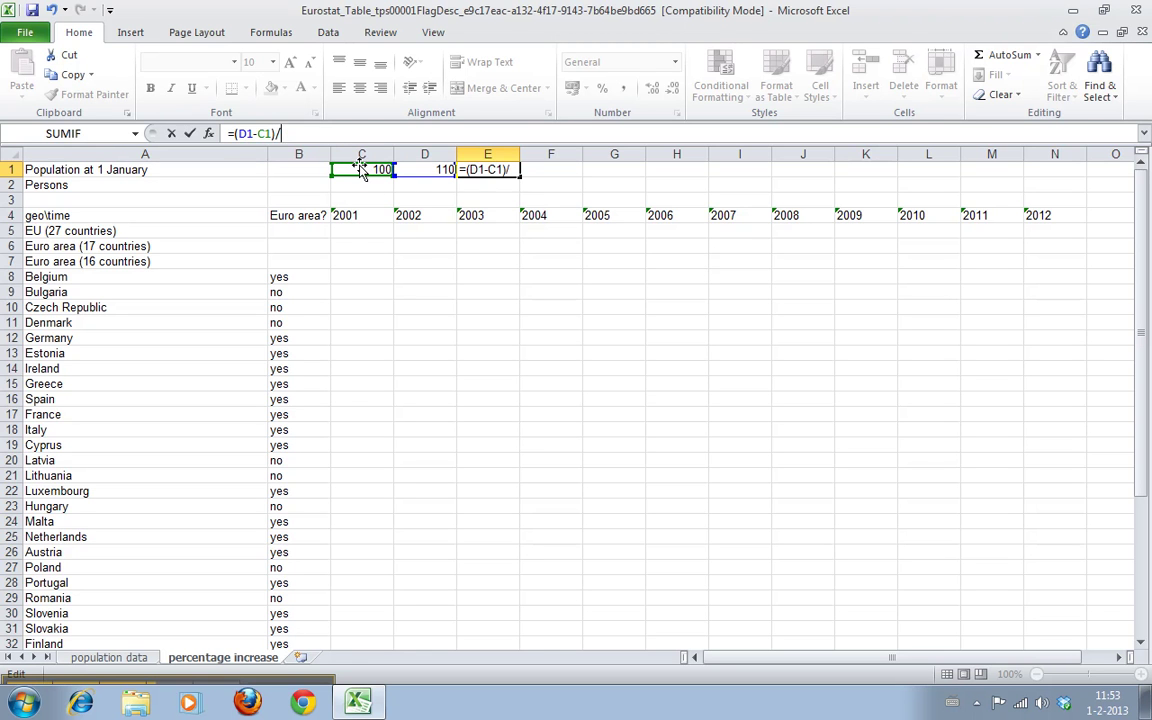
left_click(361, 168)
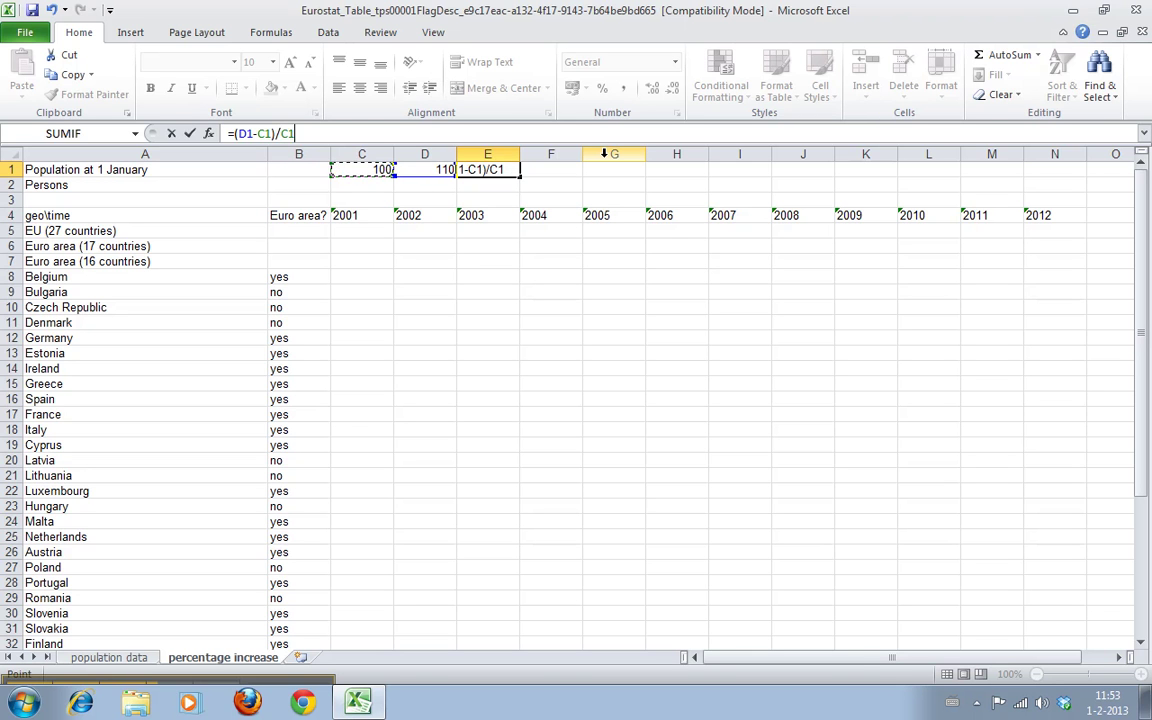
key("Return")
key("Up")
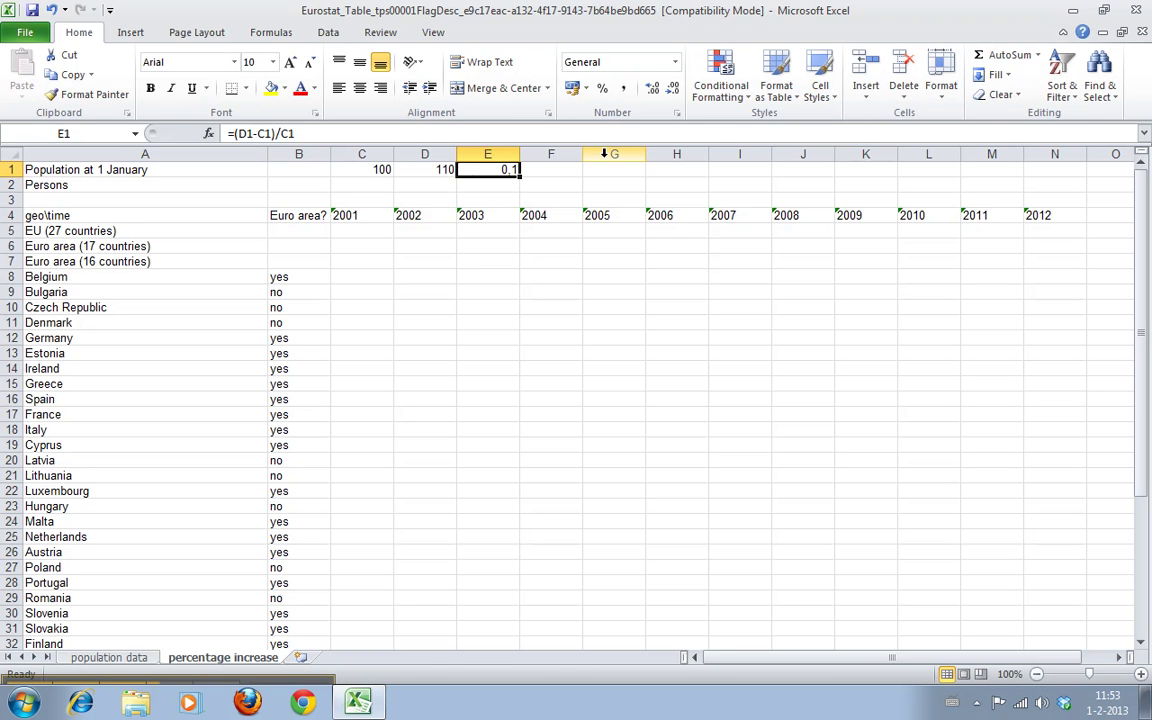
left_click(603, 88)
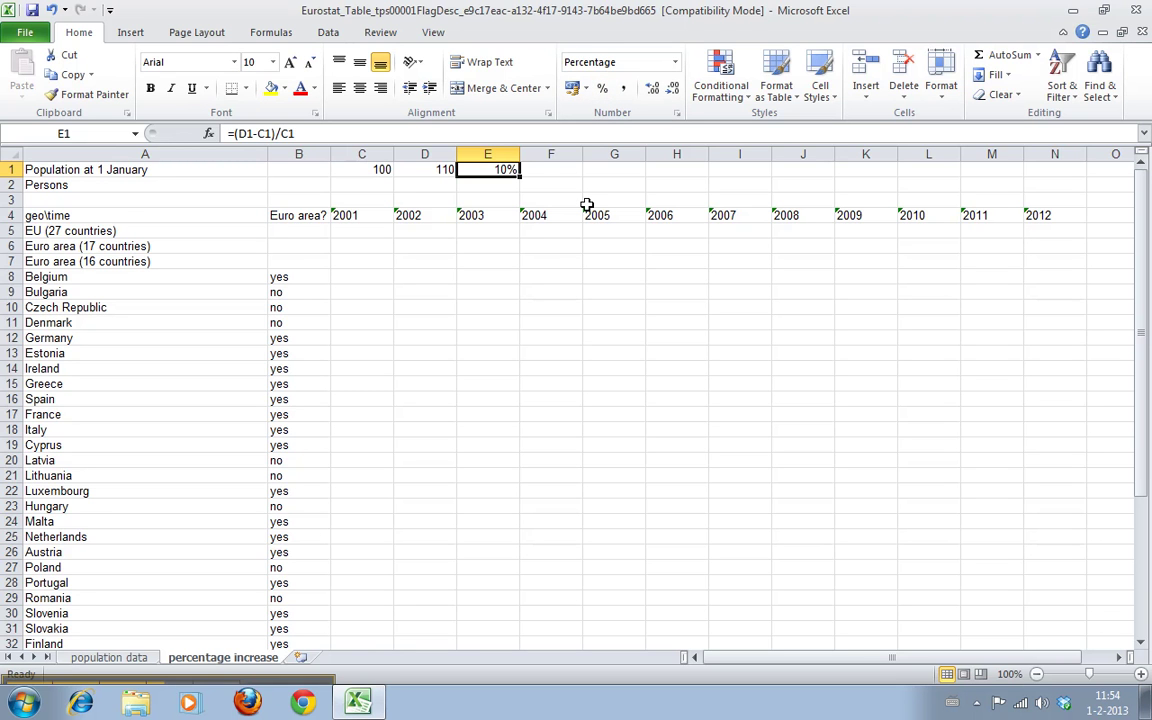
key("Down")
key("Down")
key("Down")
key("Down")
key("Left")
key("Left")
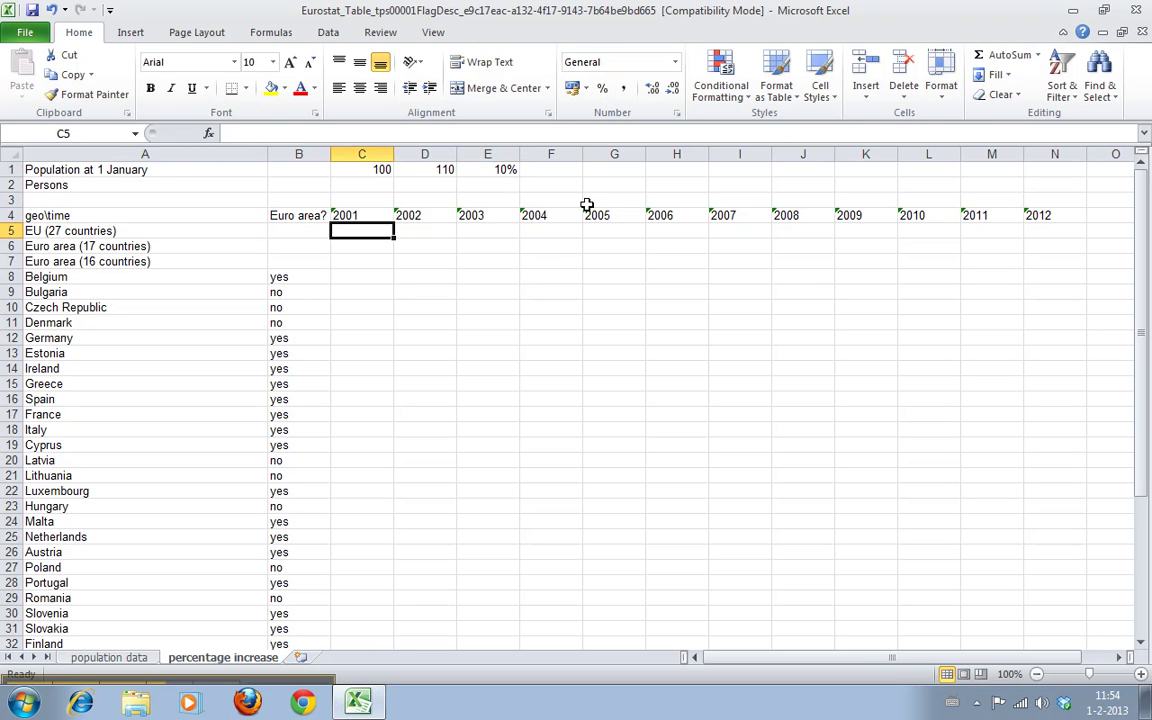
type("=")
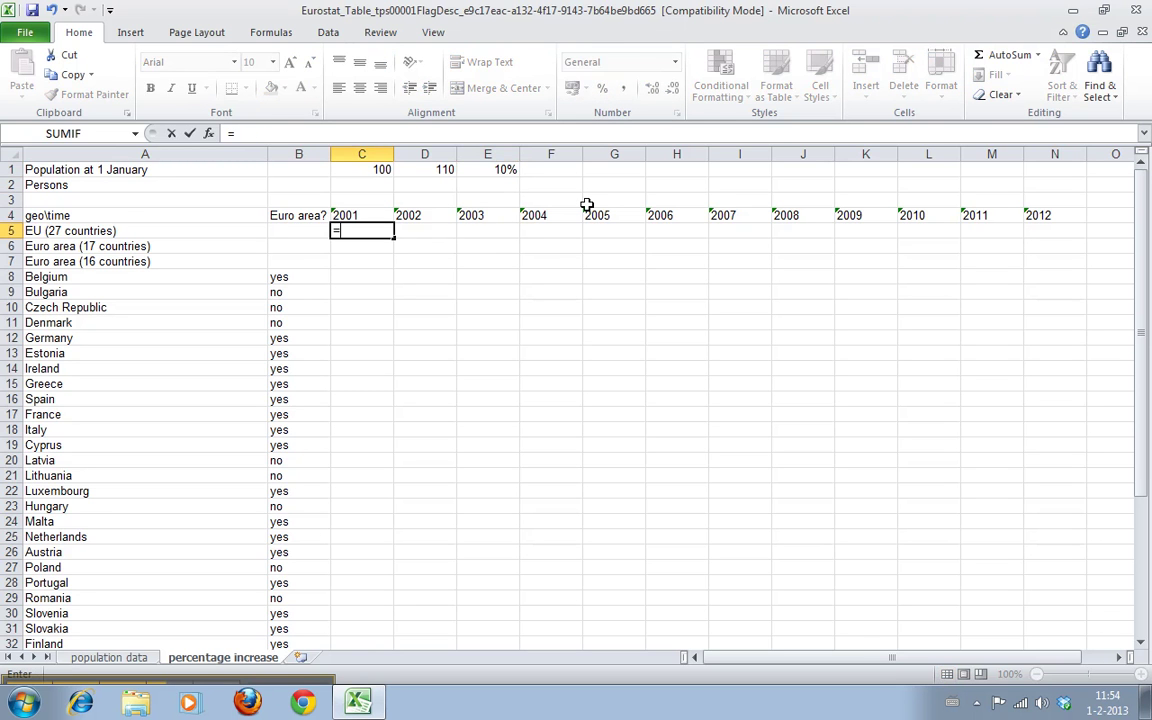
left_click(148, 659)
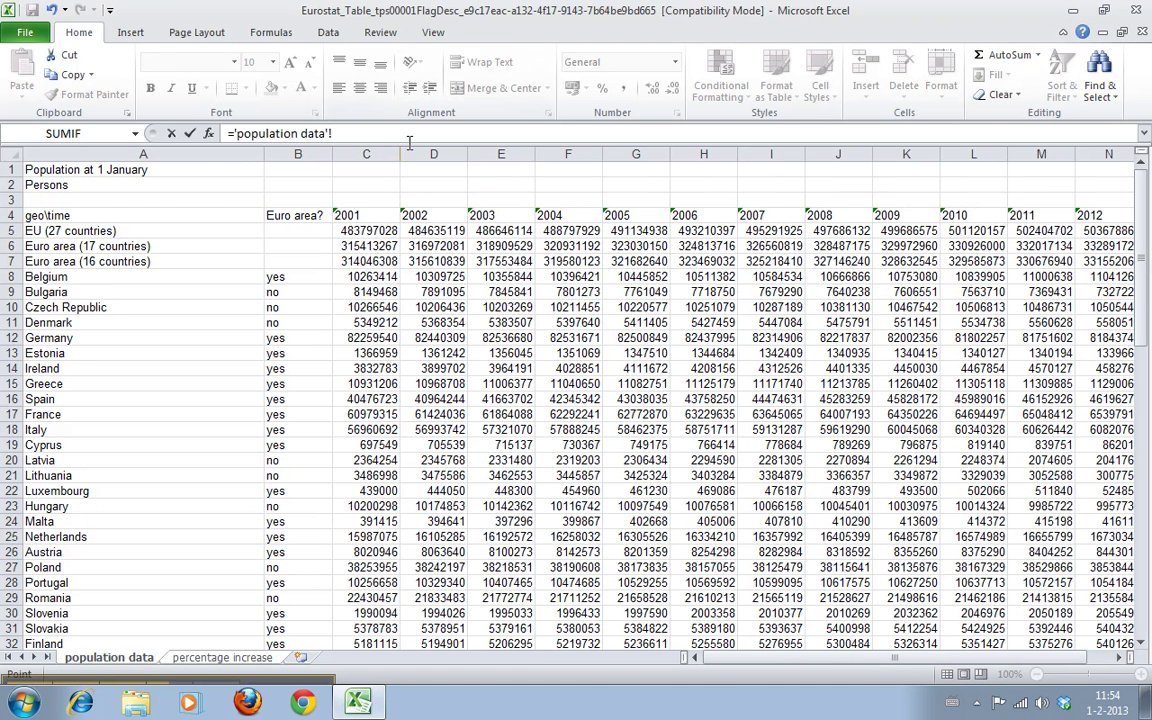
left_click(357, 228)
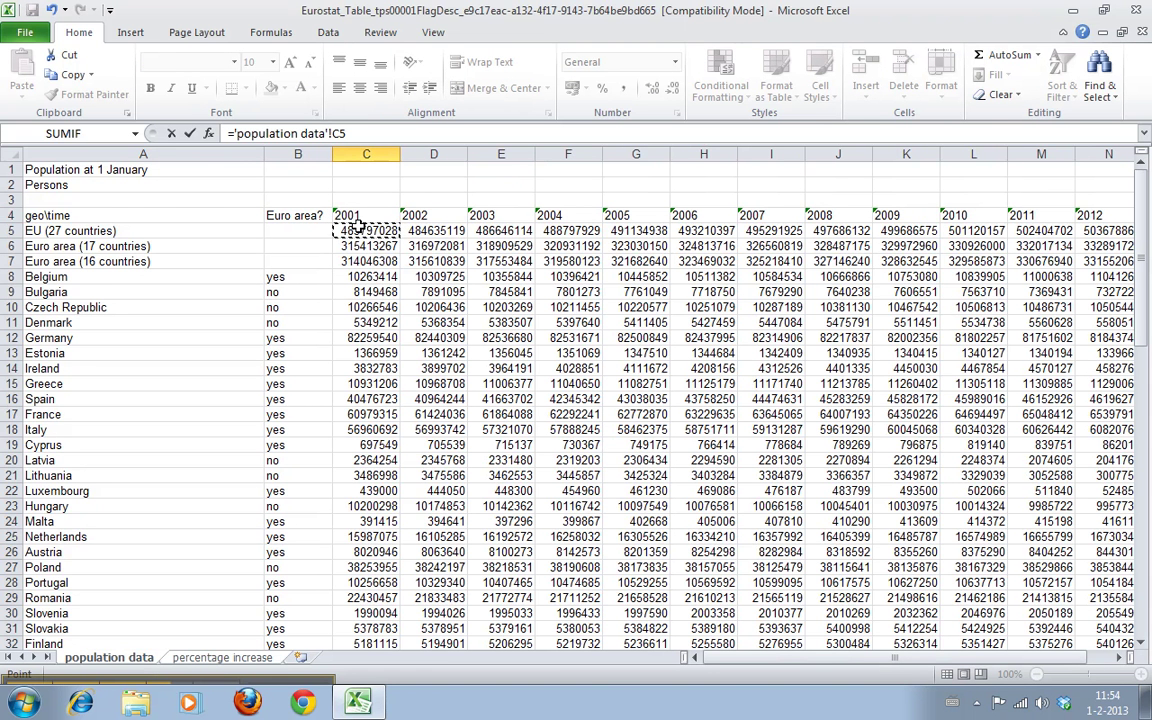
type("-")
key("Escape")
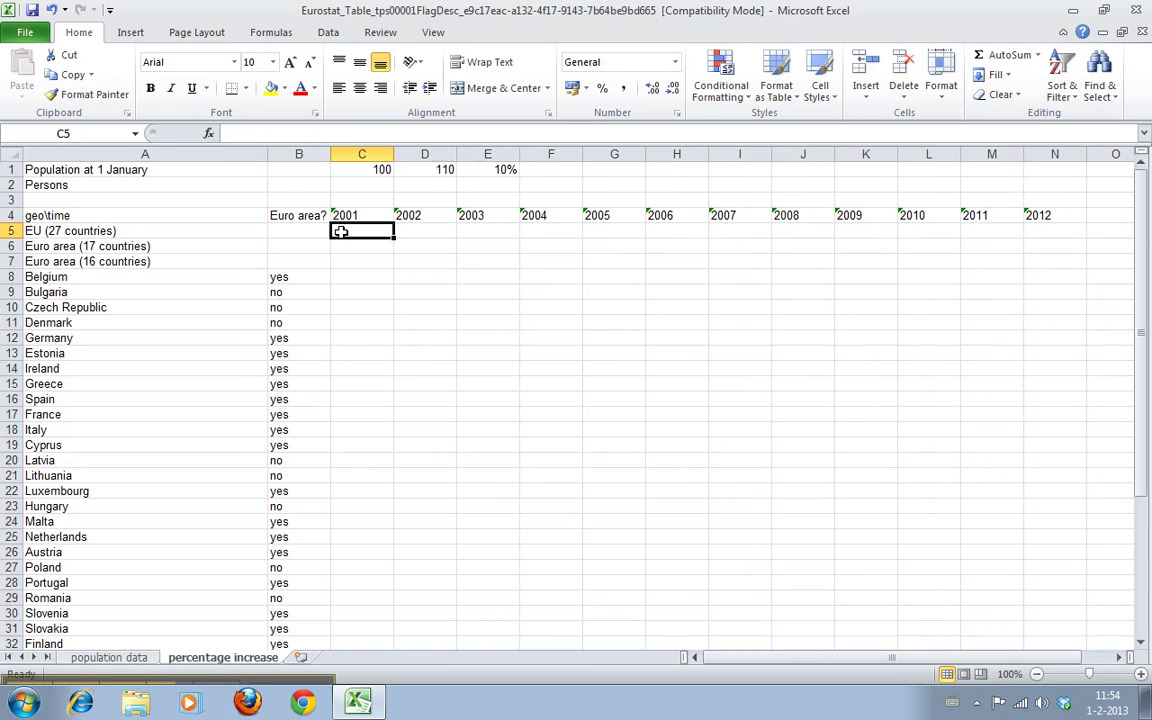
Build a formula in D5 that subtracts 'population data'!C5 from 'population data'!D5 for the EU (27 countries) row
left_click(424, 231)
type("=")
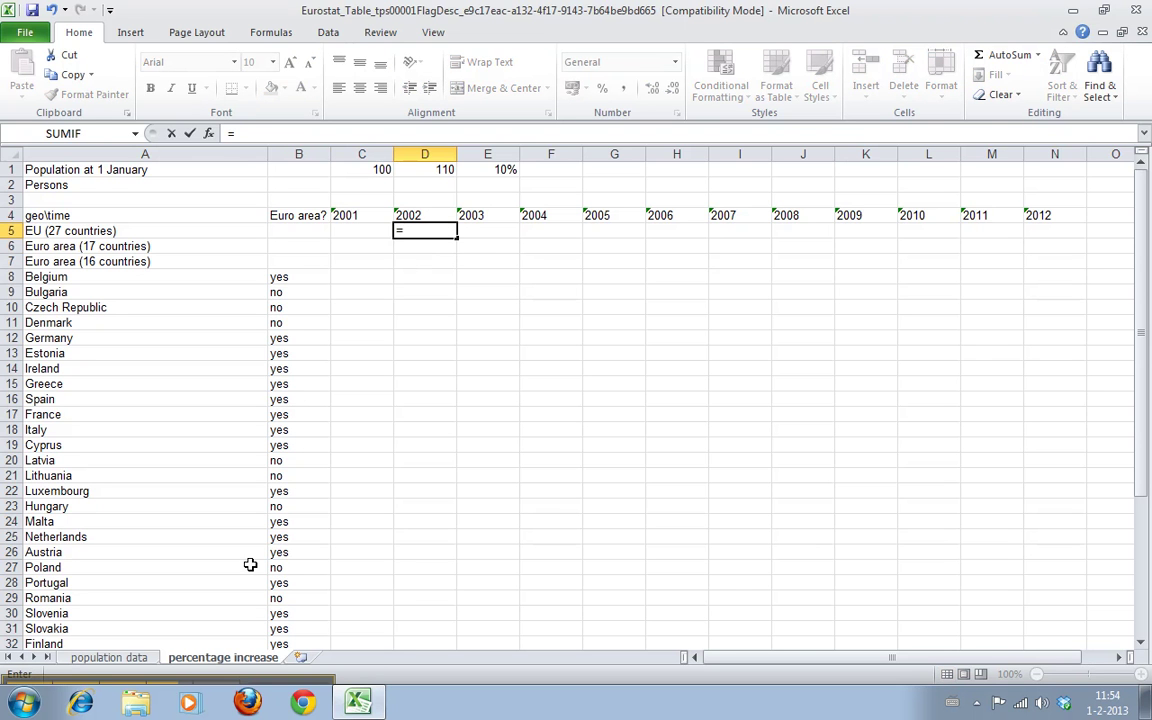
left_click(112, 657)
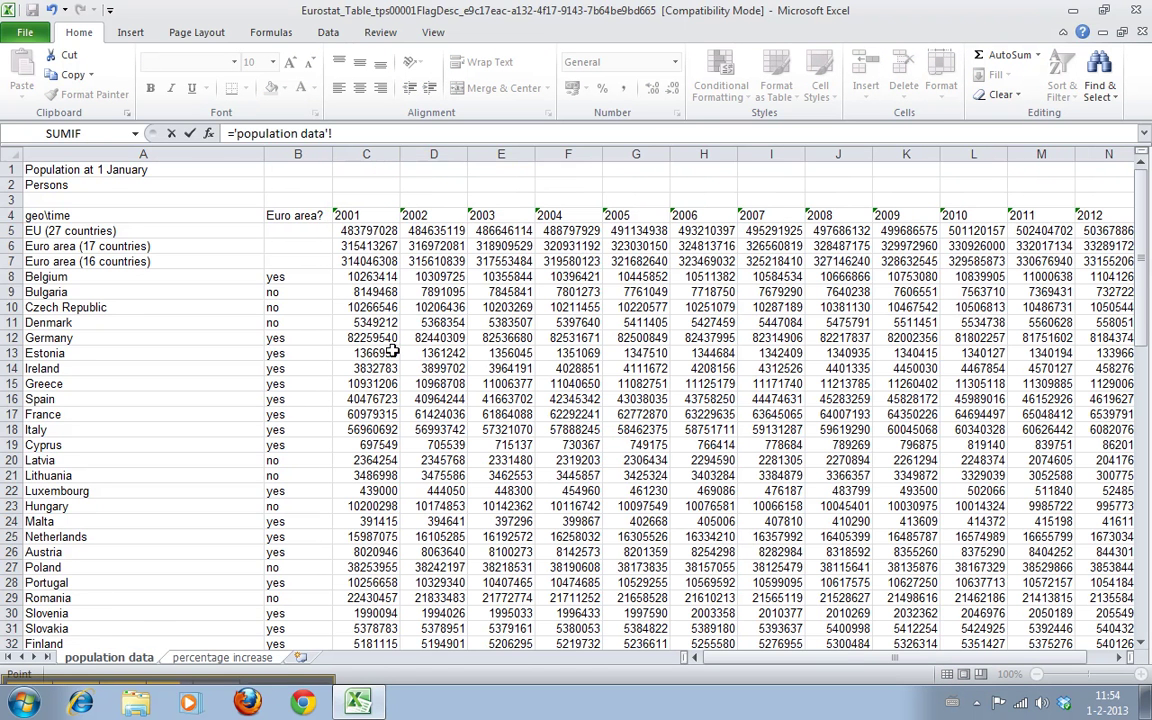
left_click(424, 232)
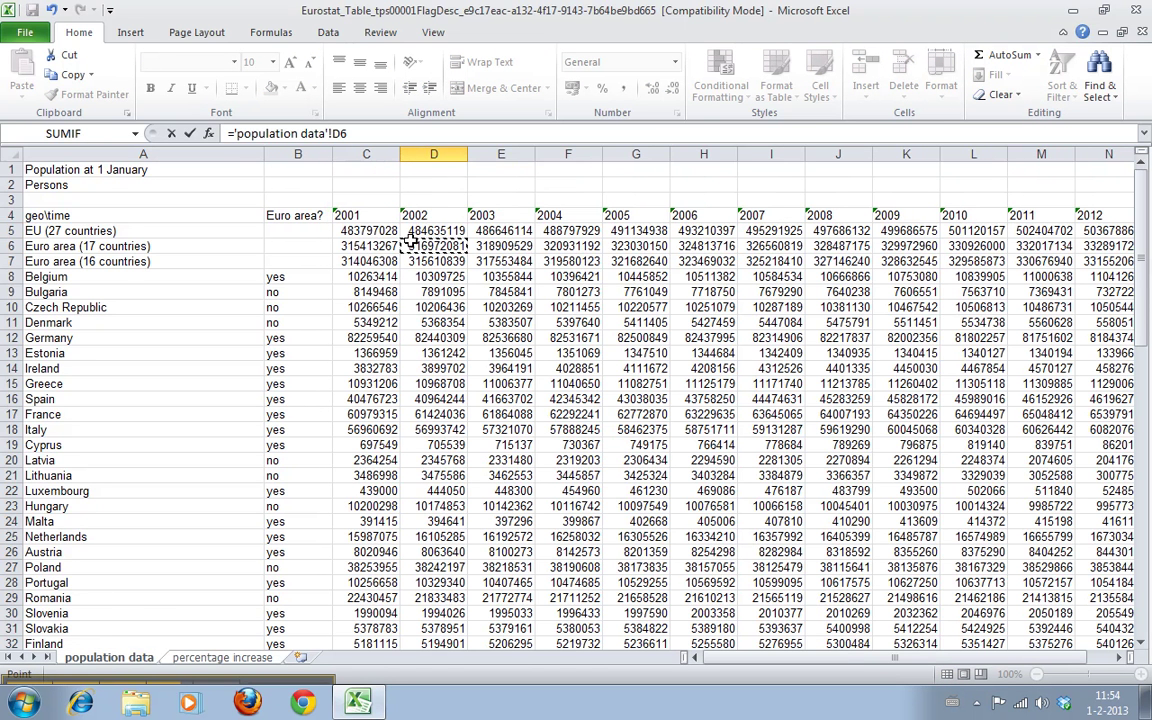
type("-")
left_click(372, 226)
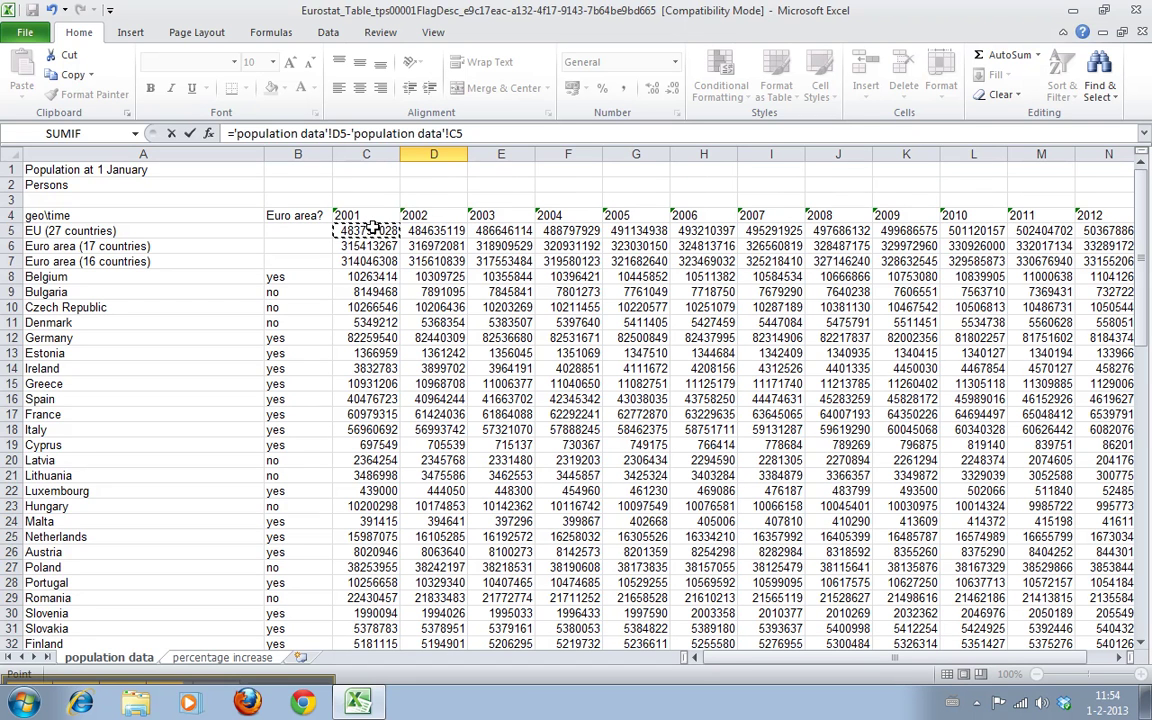
Enclose the subtraction in D5's formula in parentheses, divide it by 'population data'!C5, and enter the formula
left_click(487, 133)
type(")")
key("Left")
key("Left")
key("Left")
key("Left")
key("Left")
key("Left")
key("Left")
key("Left")
key("Left")
key("Left")
key("Left")
key("Left")
key("Left")
key("Left")
key("Left")
key("Left")
key("Left")
key("Left")
key("Left")
key("Left")
key("Left")
key("Left")
key("Left")
key("Left")
key("Left")
key("Left")
key("Left")
key("Left")
key("Left")
key("Left")
key("Left")
type("(")
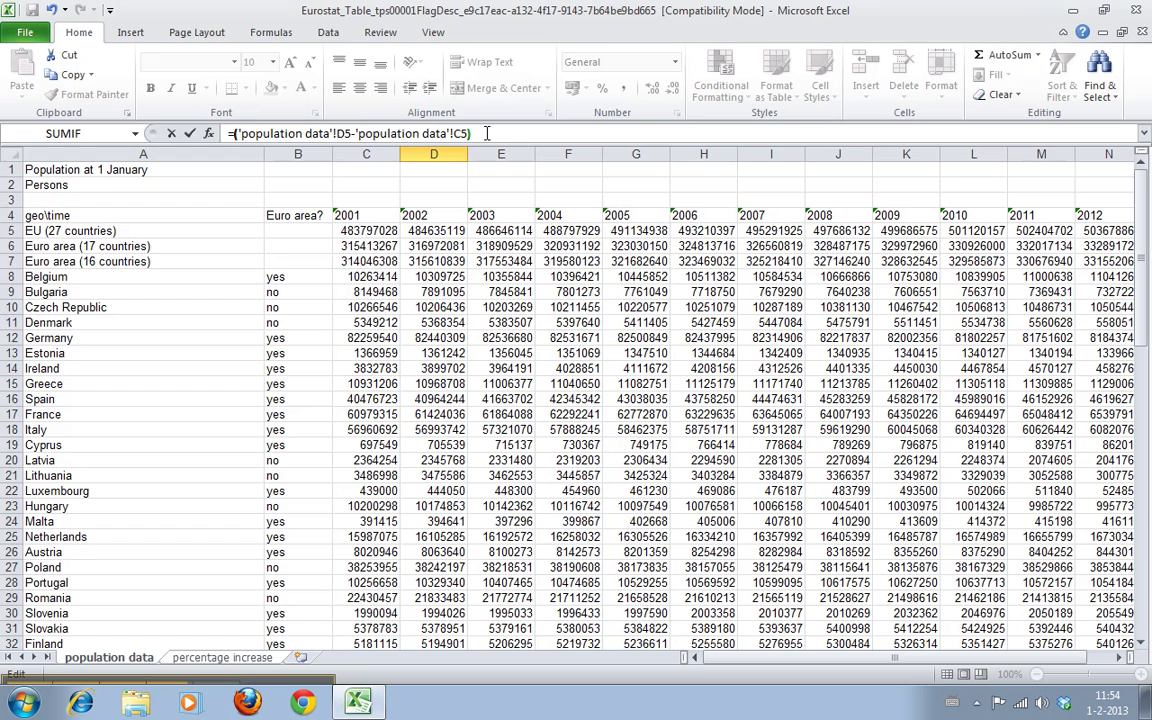
key("Right")
key("Right")
key("Right")
key("Right")
key("Right")
key("Right")
key("Right")
key("Right")
key("Right")
key("Right")
key("Right")
key("Right")
key("Right")
key("Right")
key("Right")
key("Right")
key("Right")
key("Right")
key("Right")
key("Right")
type(")/")
left_click(357, 231)
key("Return")
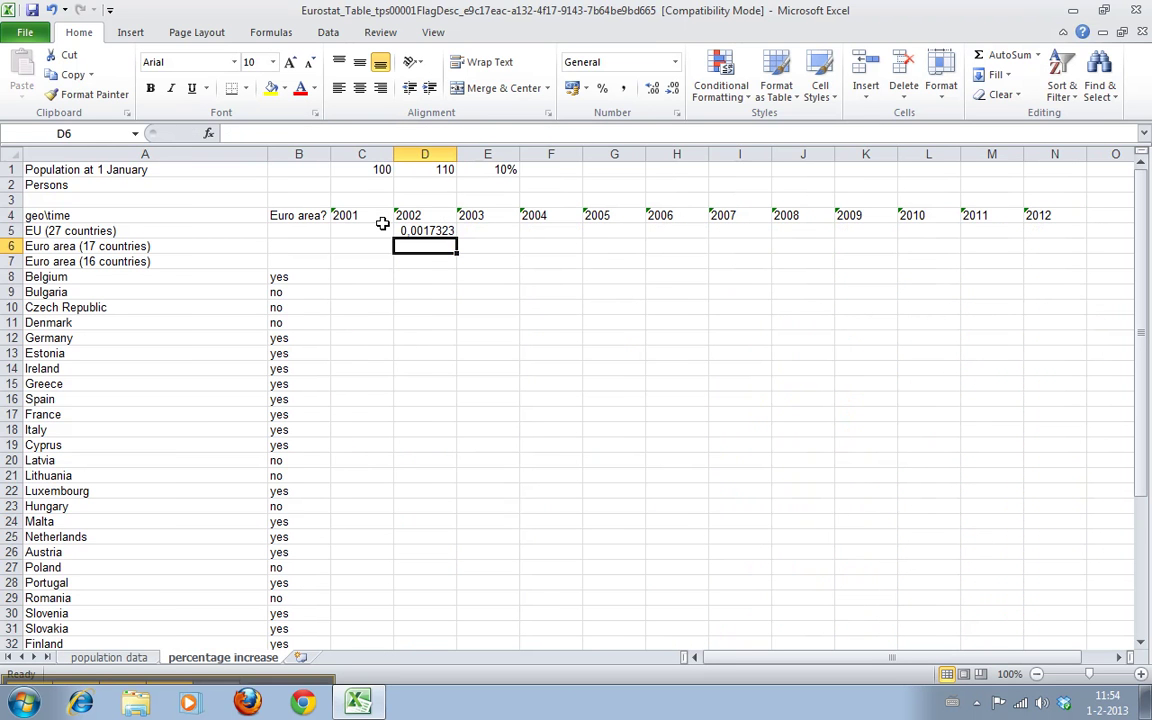
Format the 2002 EU growth result in D5 as a percentage with two decimal places
key("Up")
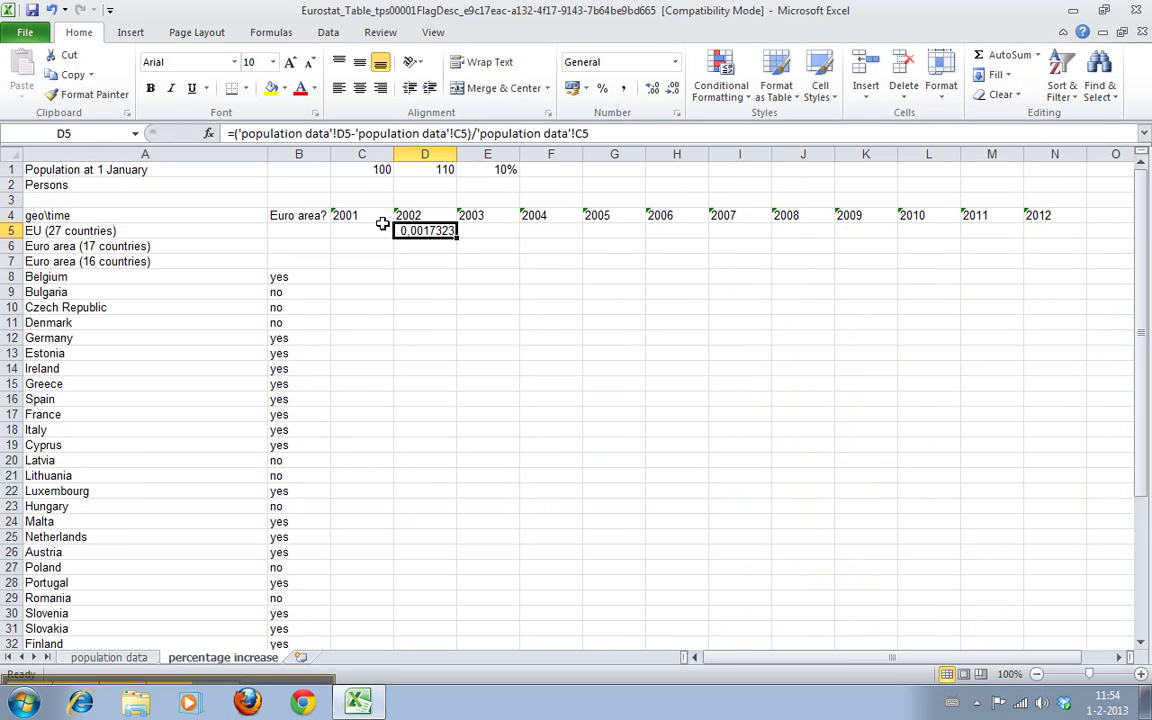
left_click(602, 90)
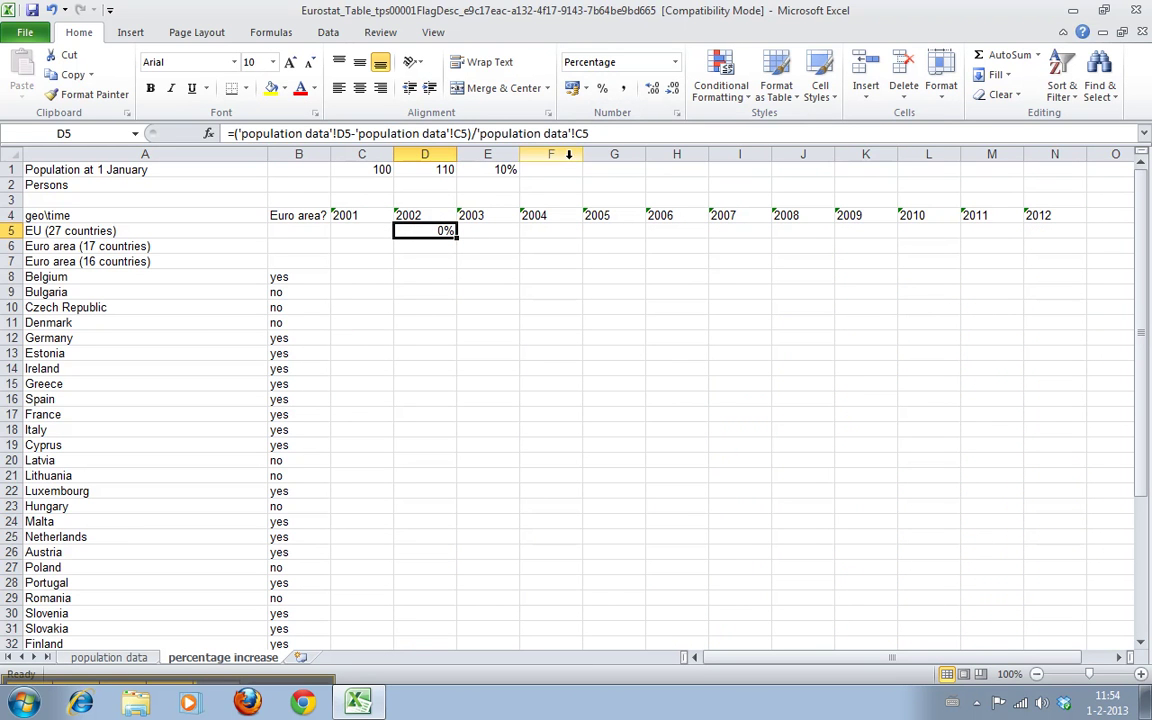
left_click(672, 90)
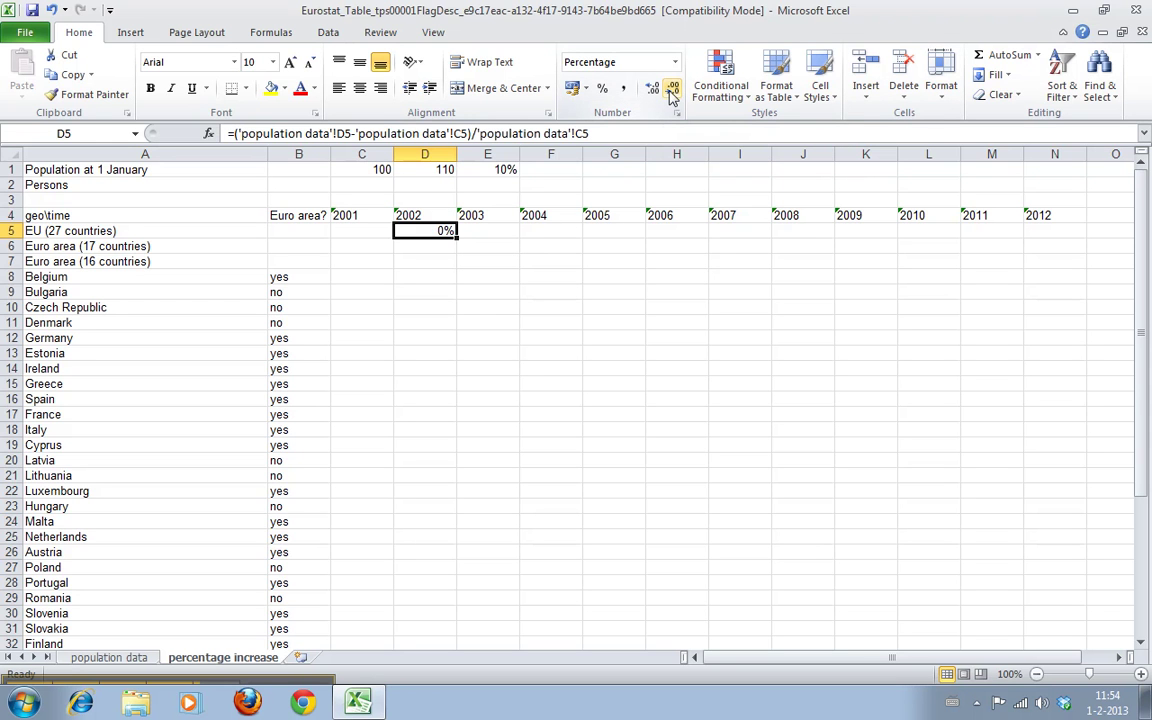
left_click(653, 90)
left_click(653, 90)
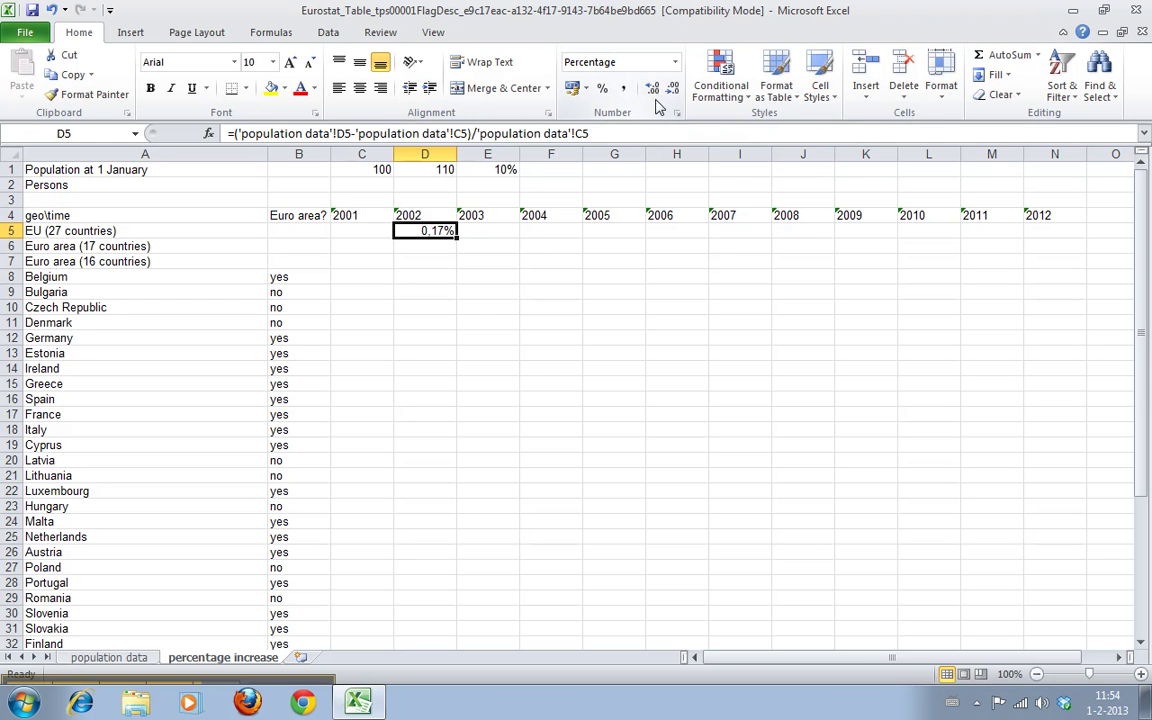